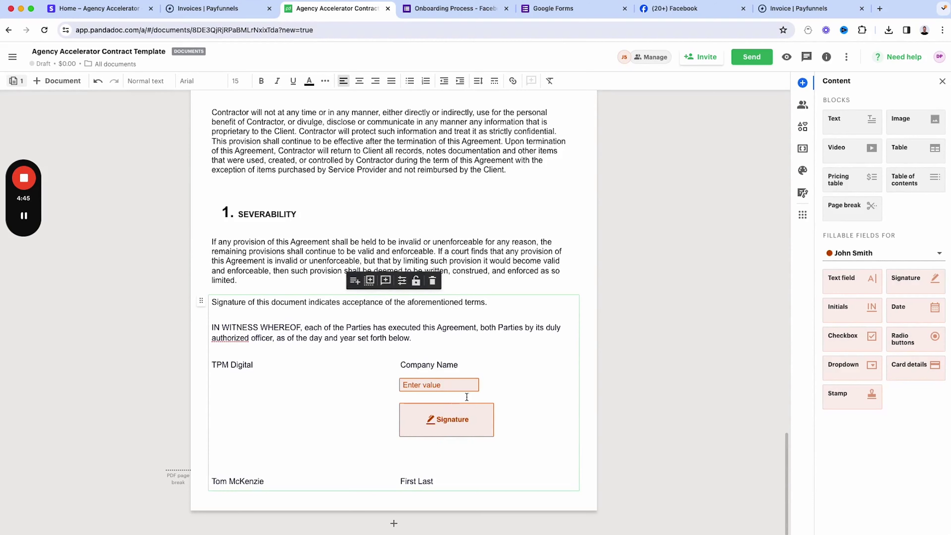
- Merge the stray '(3) months.' line back into the Term clause so it reads 'three(3) months'
scroll(517, 384, up, 3)
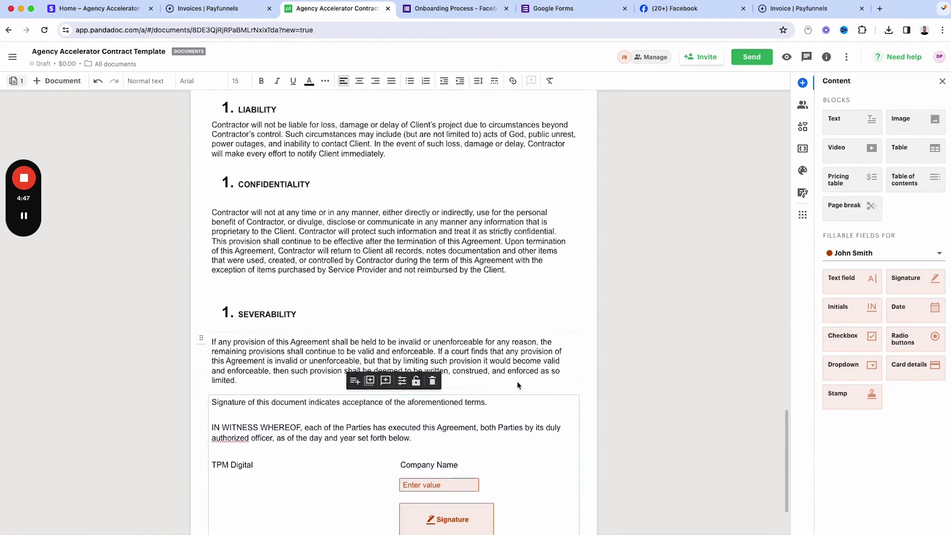
scroll(517, 382, up, 5)
scroll(635, 344, up, 9)
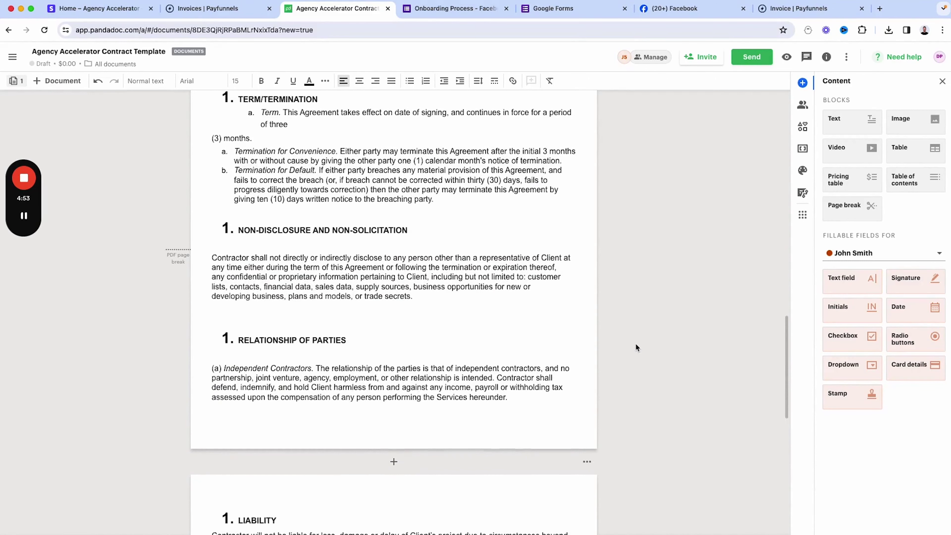
scroll(636, 344, up, 3)
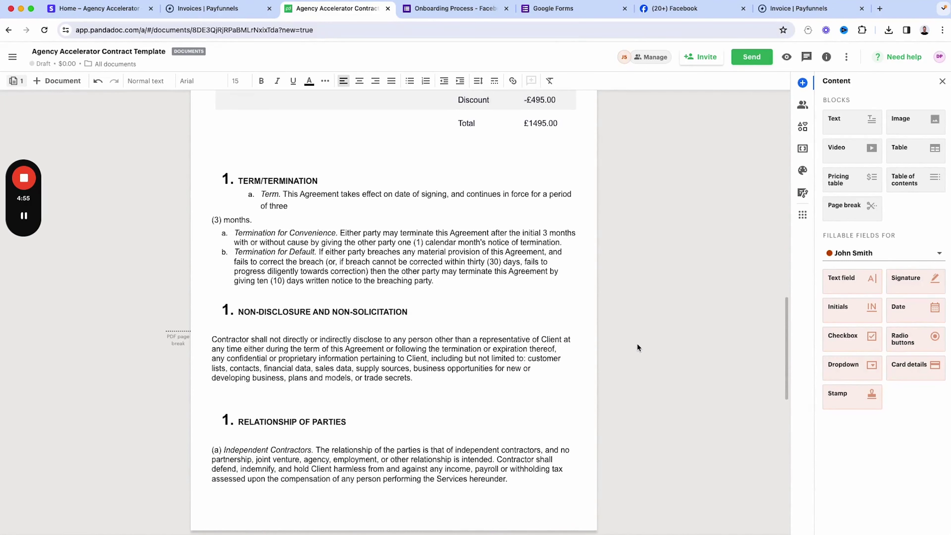
scroll(639, 348, up, 1)
click(262, 257)
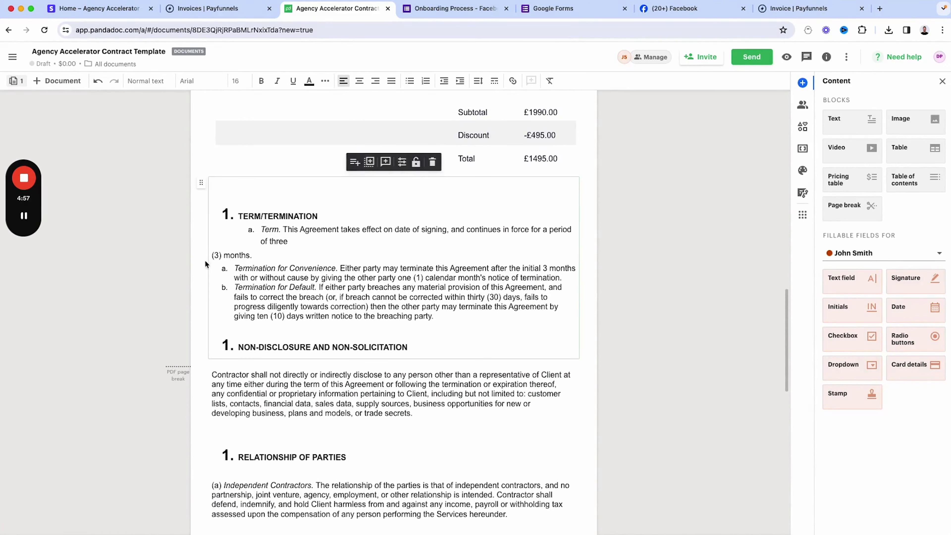
click(212, 255)
key(BackSpace)
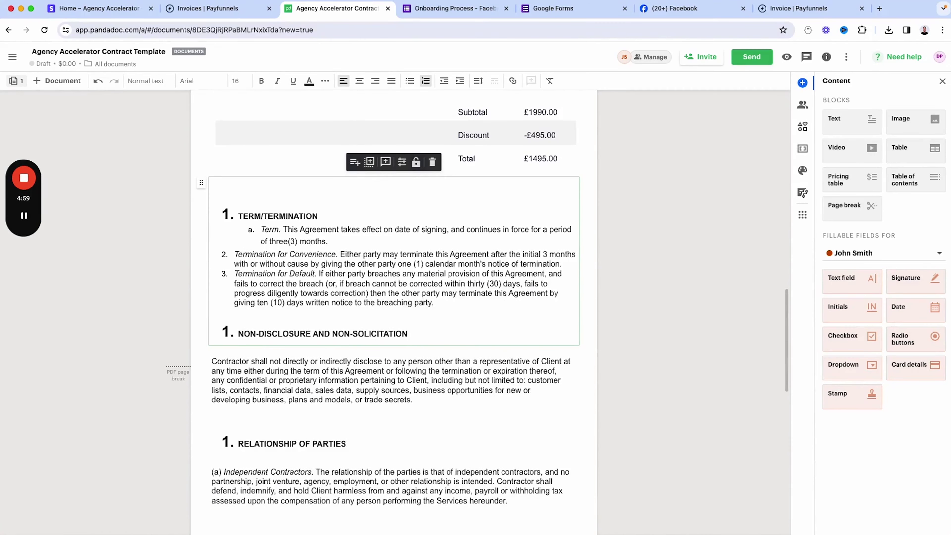
scroll(638, 246, up, 12)
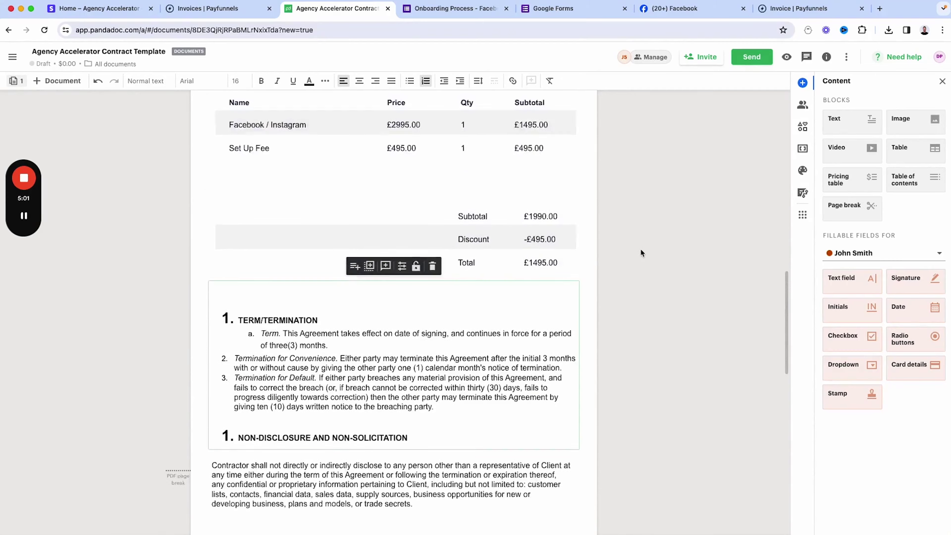
scroll(641, 251, up, 8)
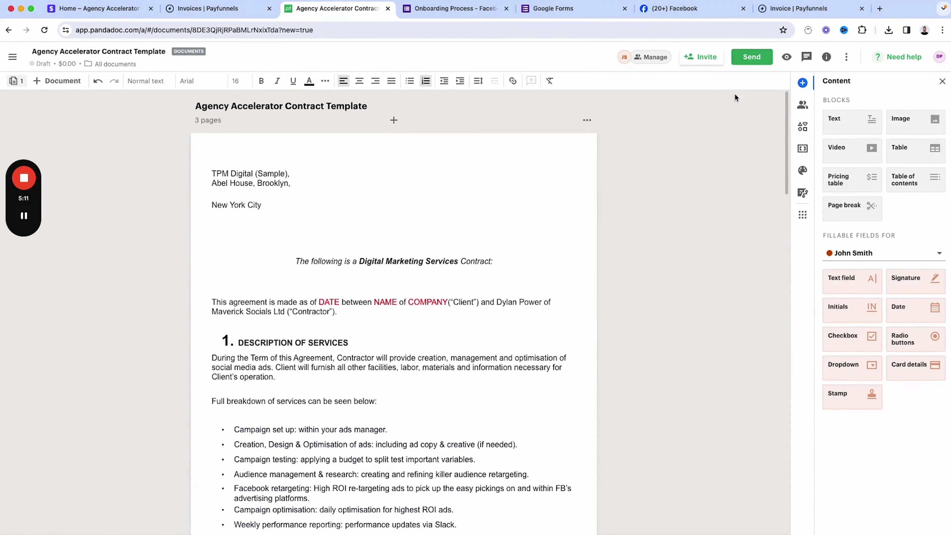
- Share the contract via link, renaming it 'Marketing Contract'
click(753, 58)
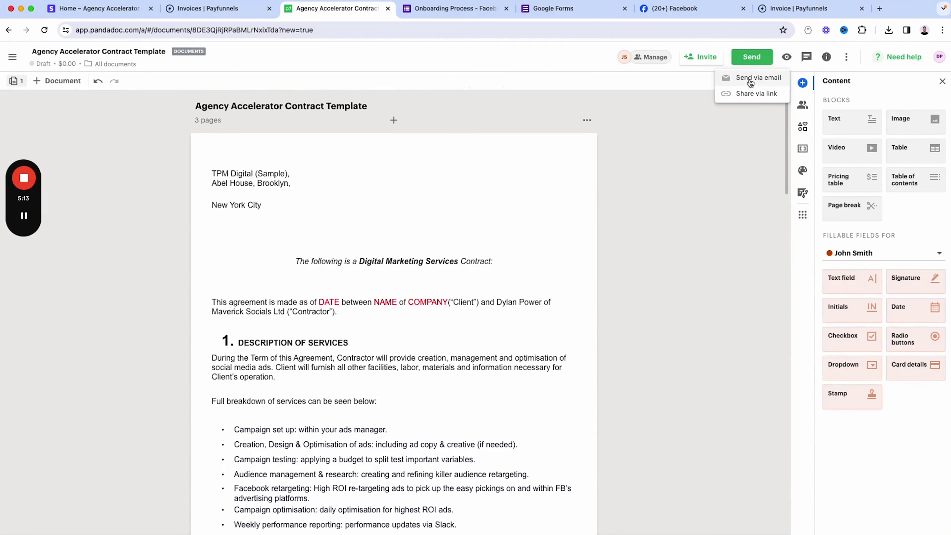
click(750, 94)
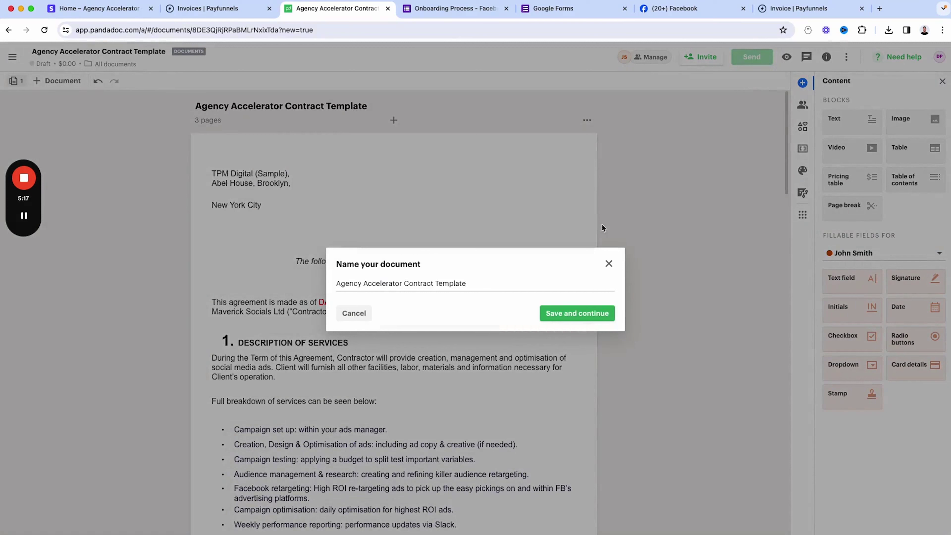
drag(468, 283, 335, 287)
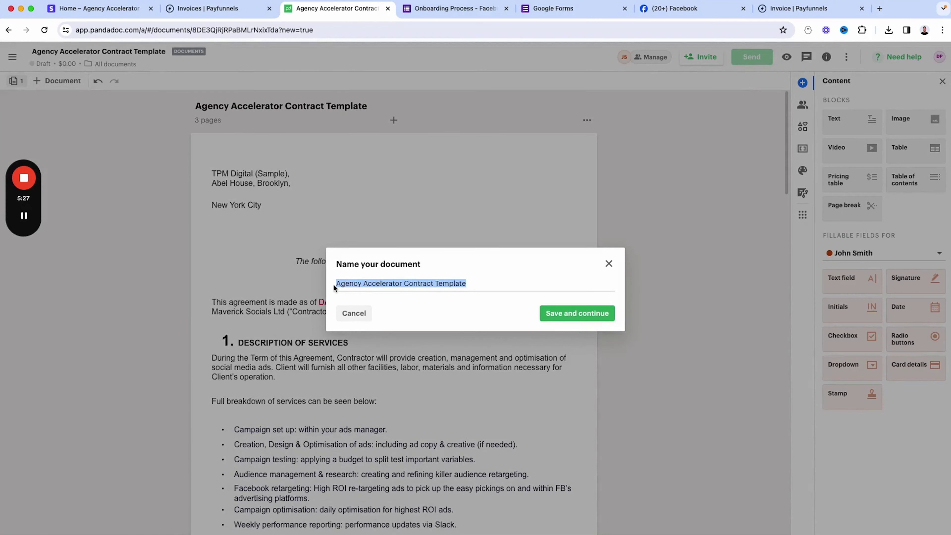
text(Marketing Co)
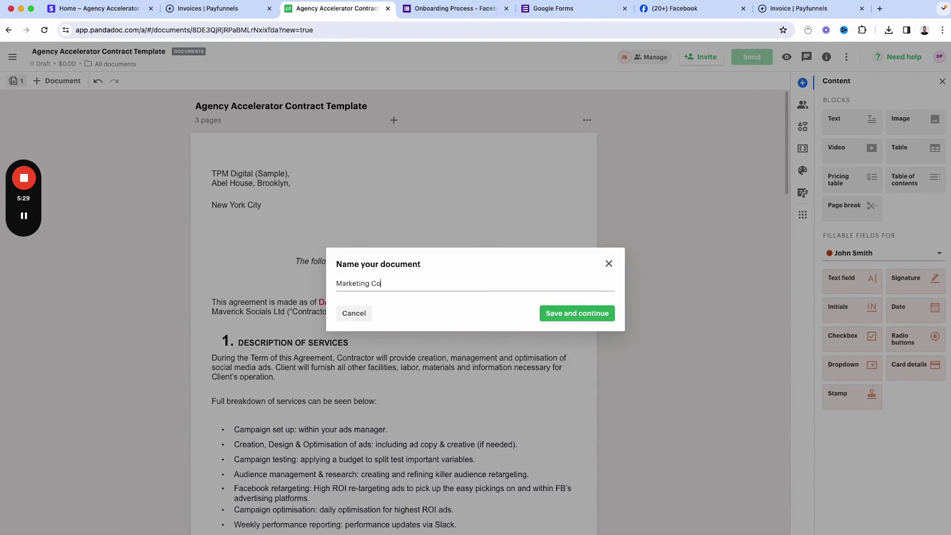
text(ntract)
click(577, 314)
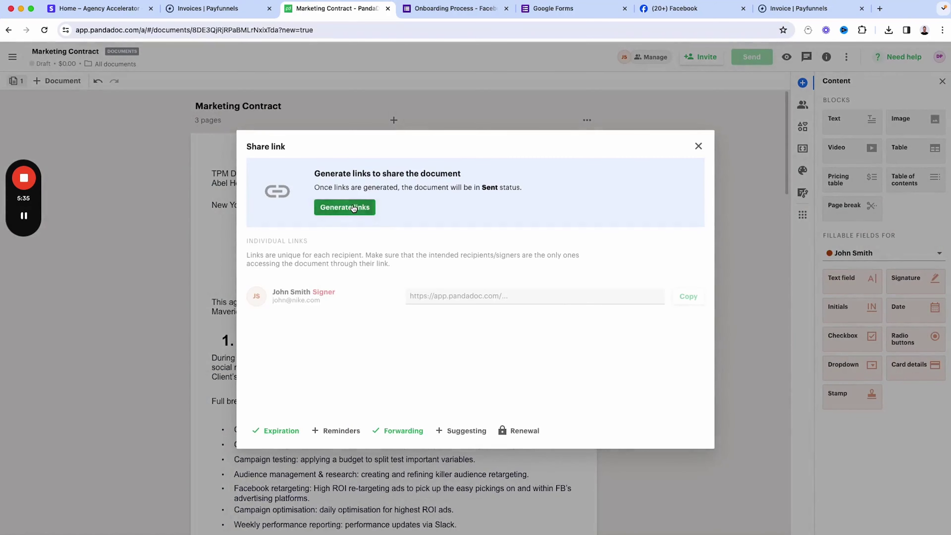
- Generate and copy the signer's document link, then close the sharing window
click(354, 208)
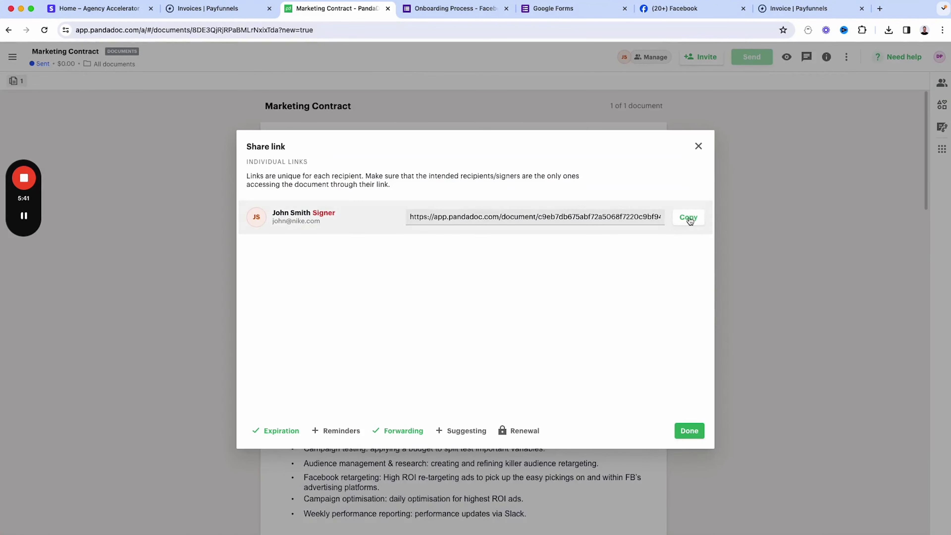
click(688, 218)
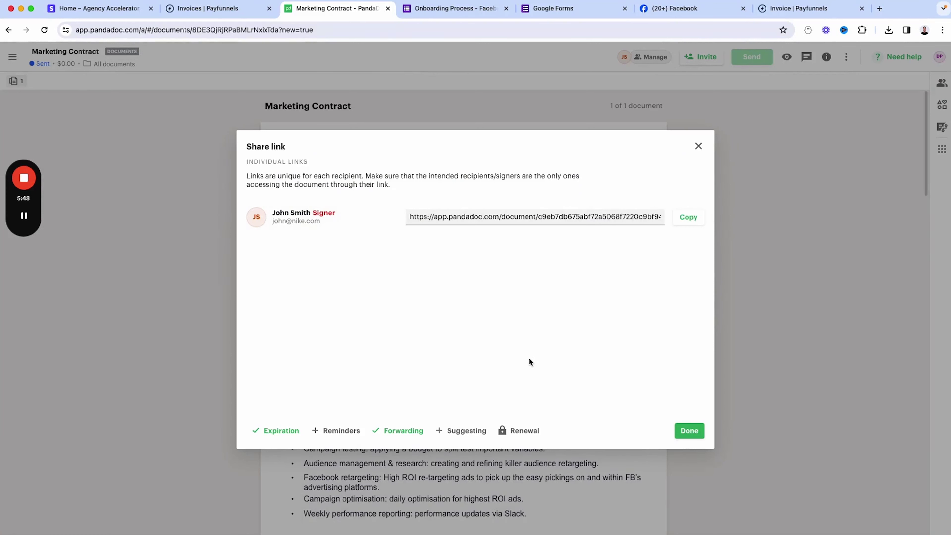
click(691, 438)
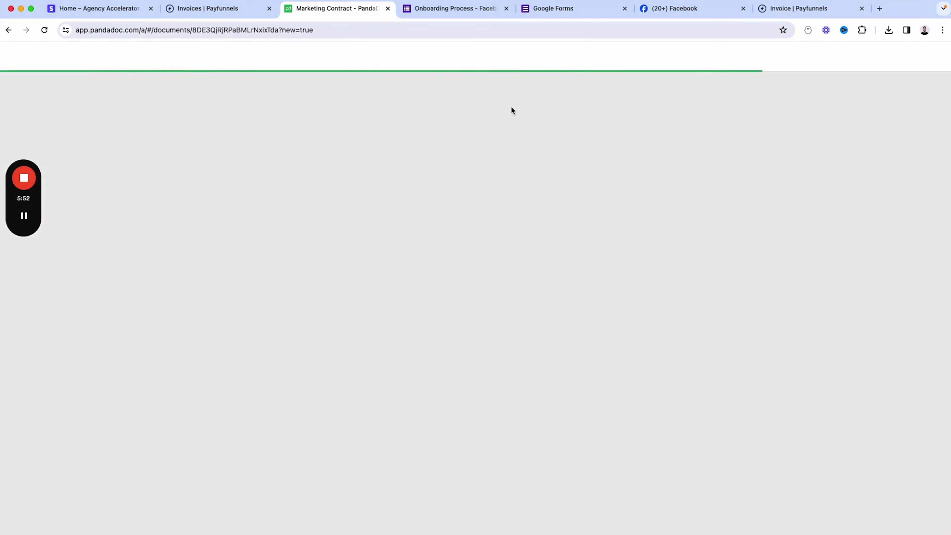
click(453, 8)
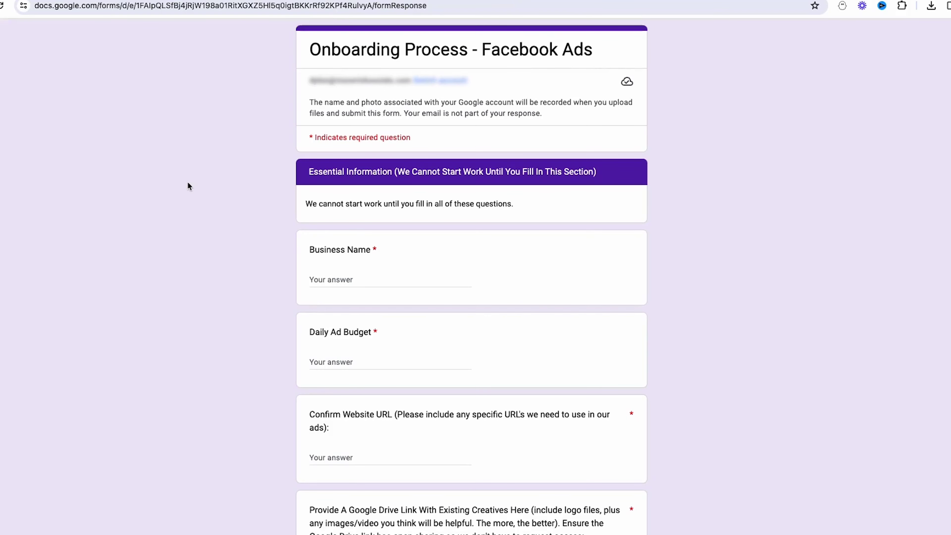
- Scroll through the Onboarding Process – Facebook Ads form's required questions and back to the top
scroll(188, 186, down, 10)
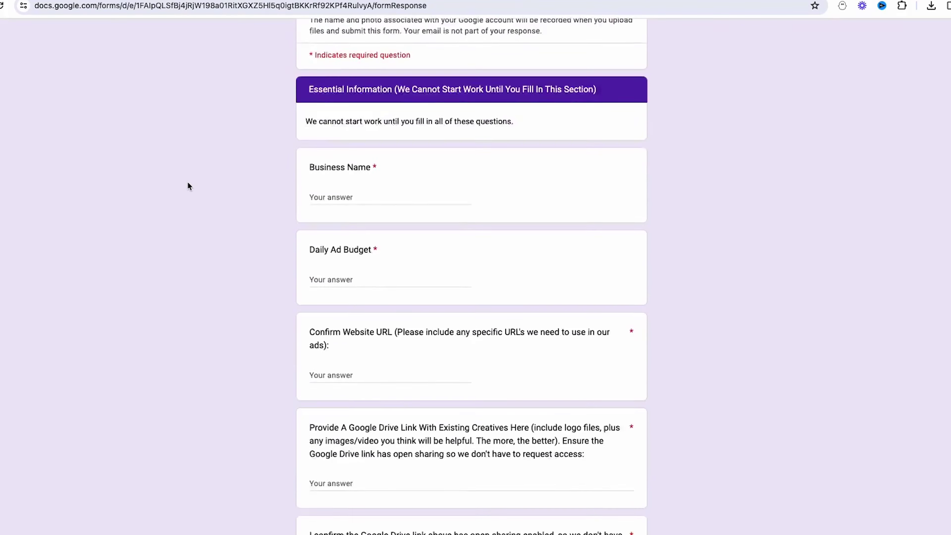
scroll(261, 174, down, 9)
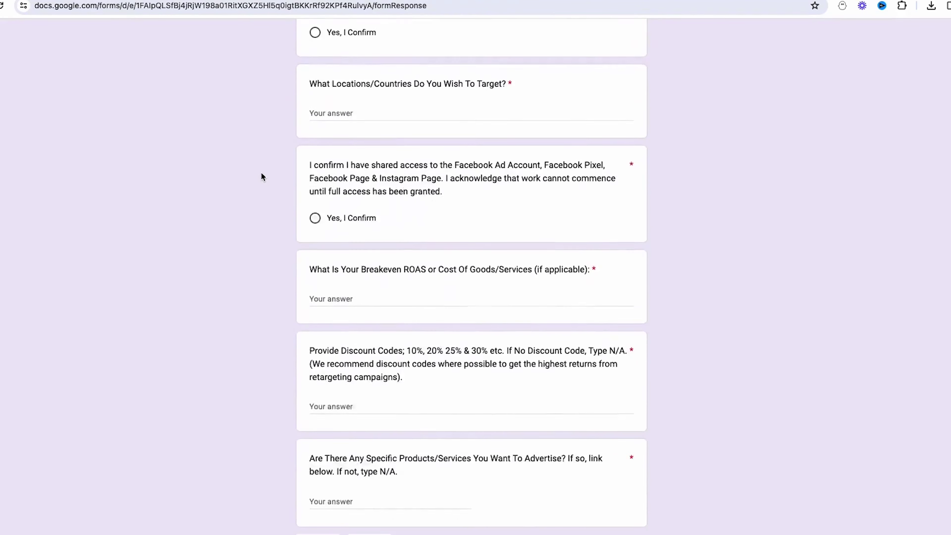
scroll(261, 175, up, 8)
scroll(261, 177, up, 10)
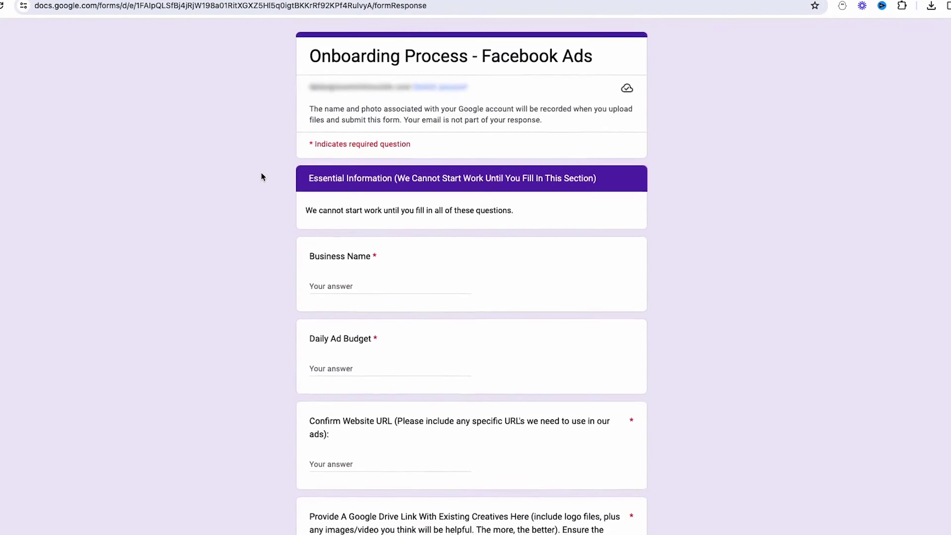
scroll(276, 232, down, 2)
scroll(380, 210, down, 3)
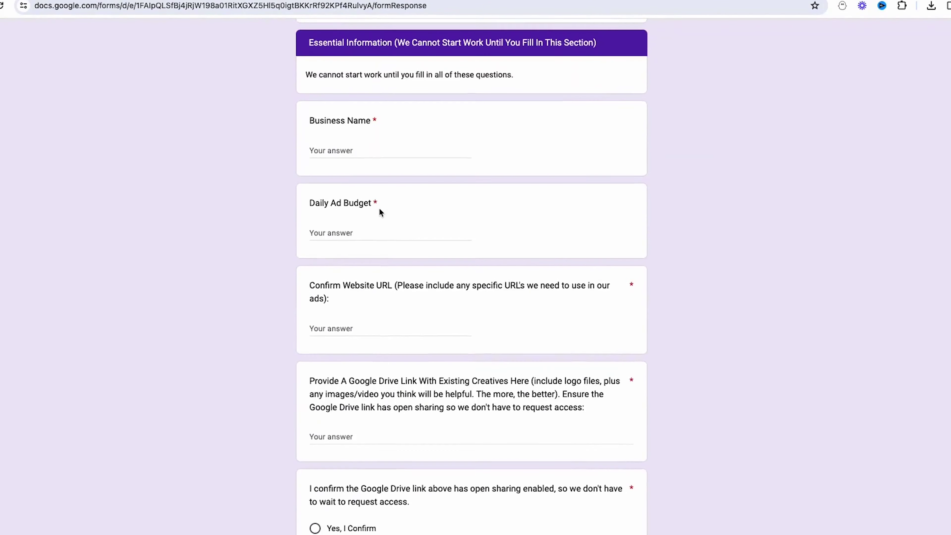
scroll(336, 181, down, 6)
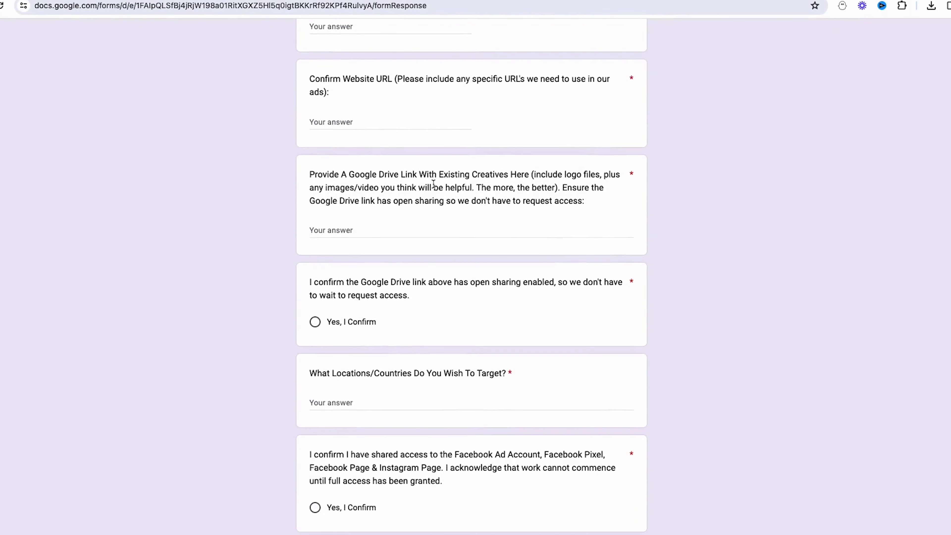
scroll(460, 184, down, 4)
scroll(460, 184, down, 2)
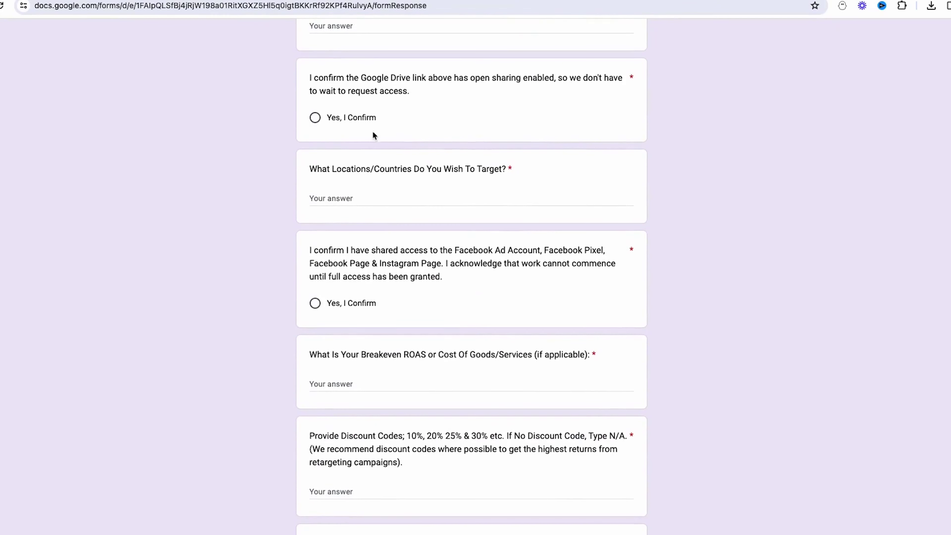
scroll(343, 111, down, 1)
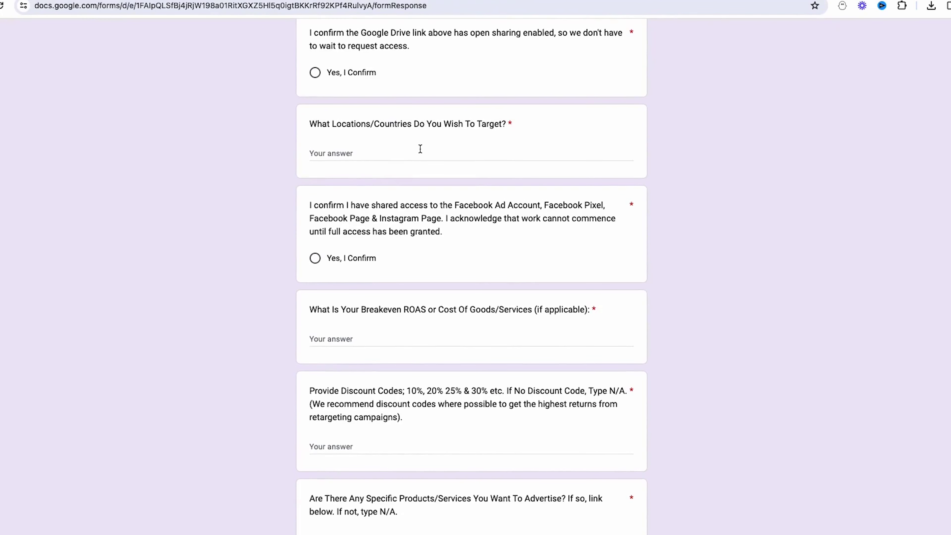
scroll(420, 149, down, 3)
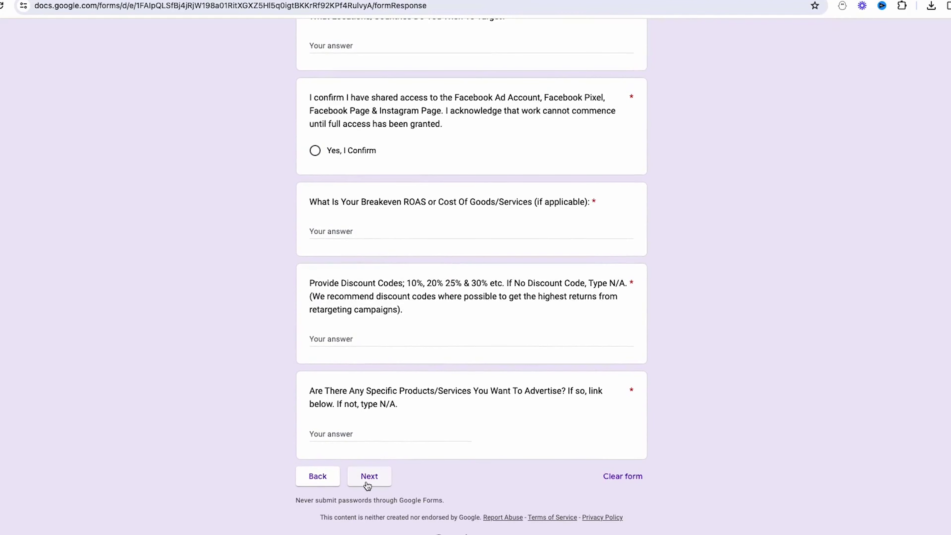
scroll(296, 335, up, 14)
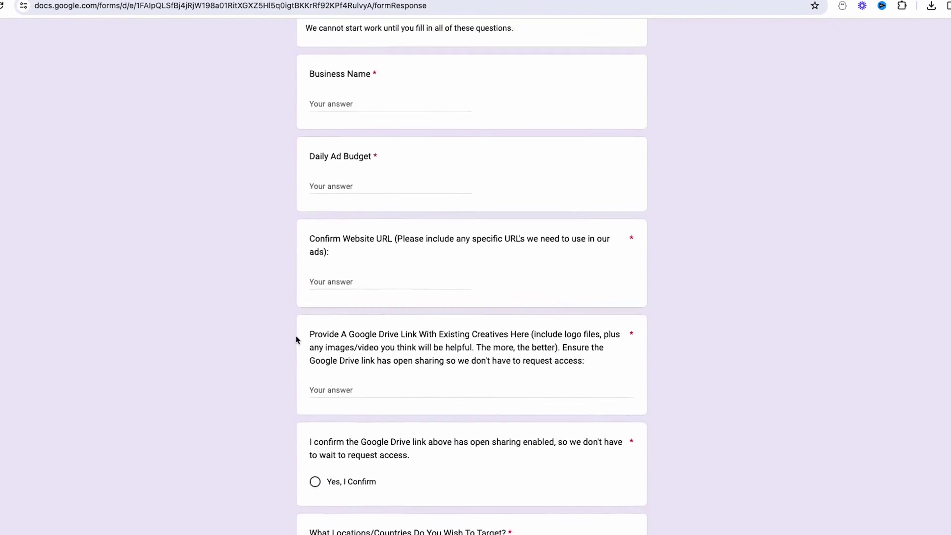
scroll(181, 303, up, 4)
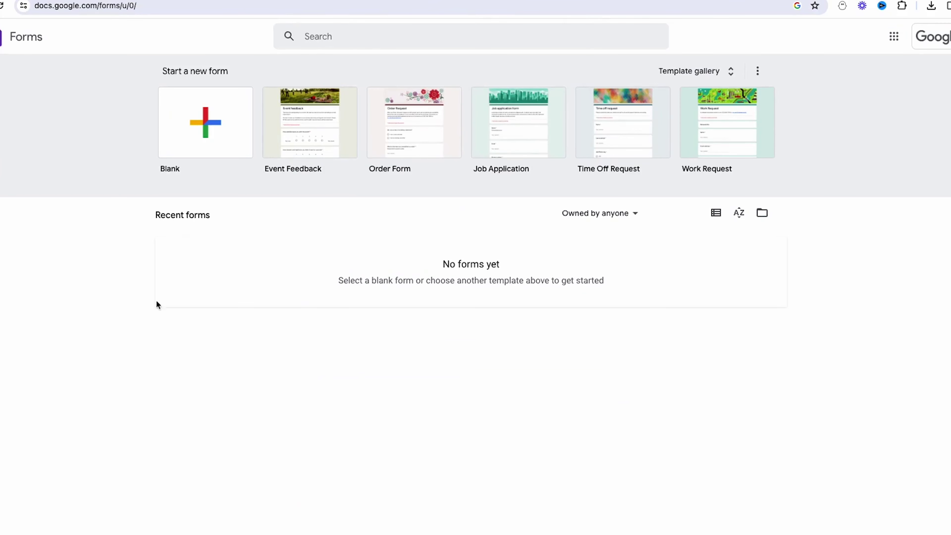
- Create a blank Untitled form and dismiss the 'Style your text' tip
click(209, 128)
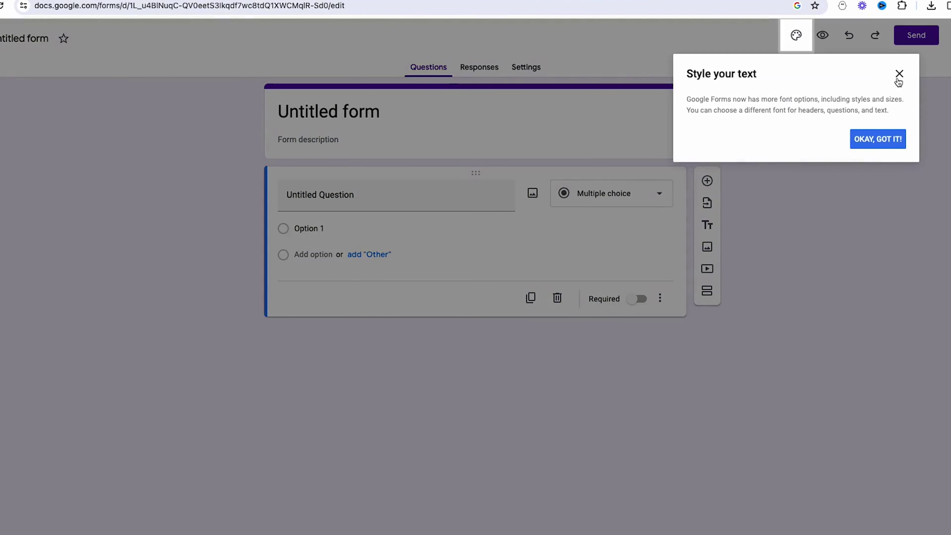
click(898, 74)
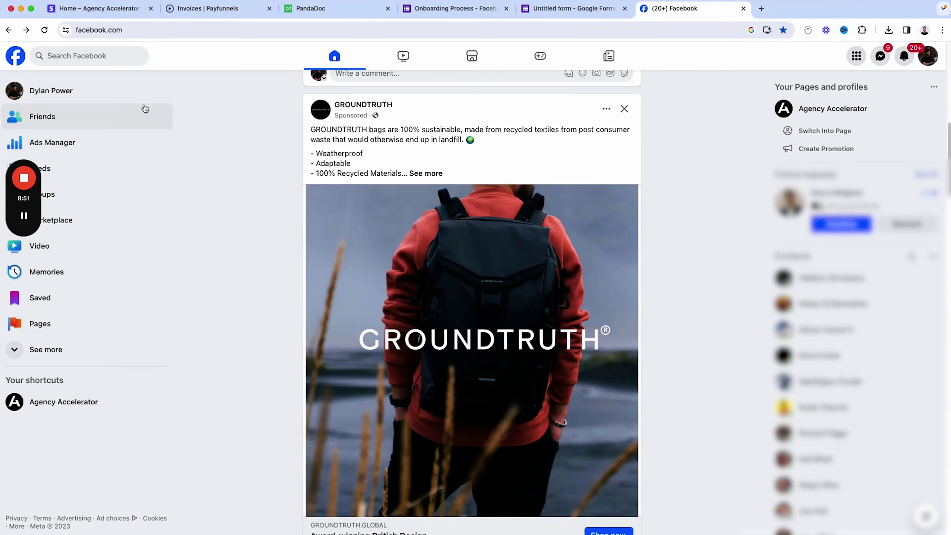
- Go from Ads Manager through All tools to the Agency Accelerator Business Settings People page
click(59, 146)
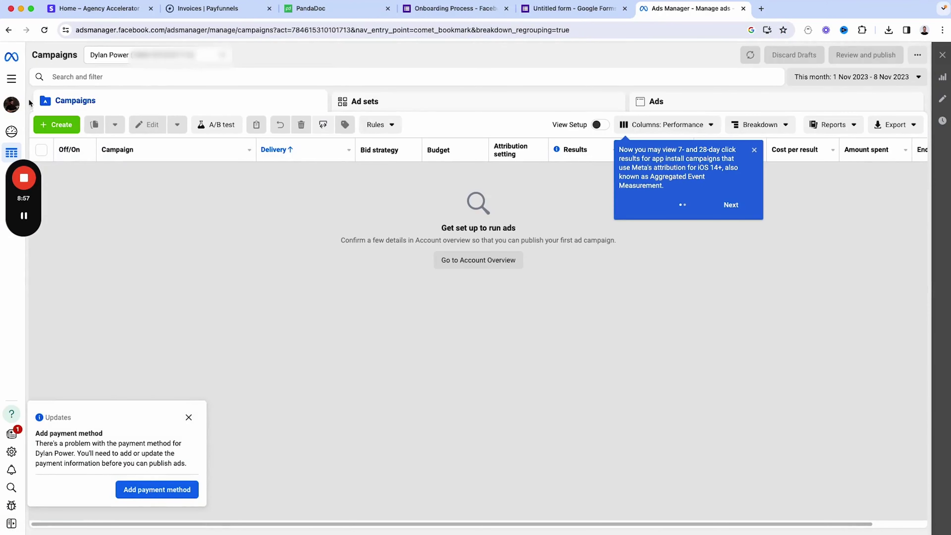
click(13, 81)
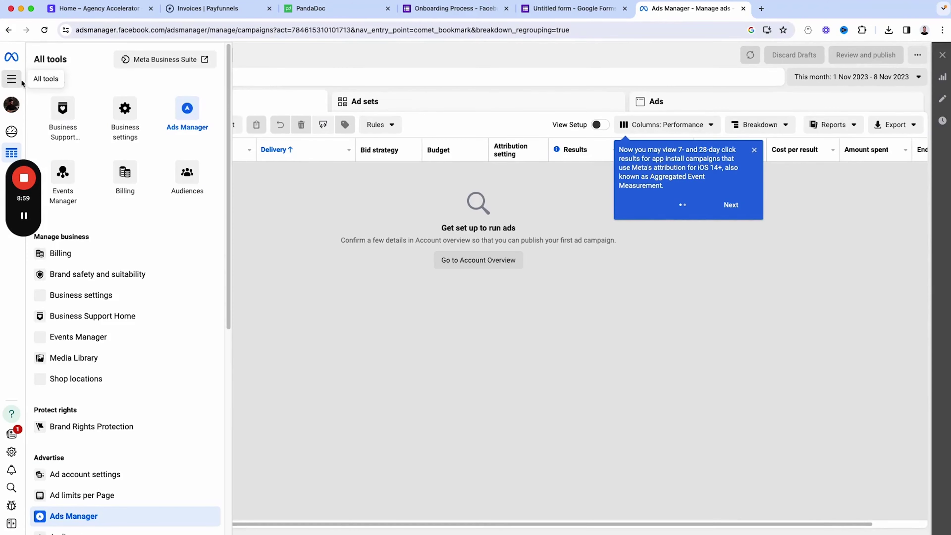
click(126, 112)
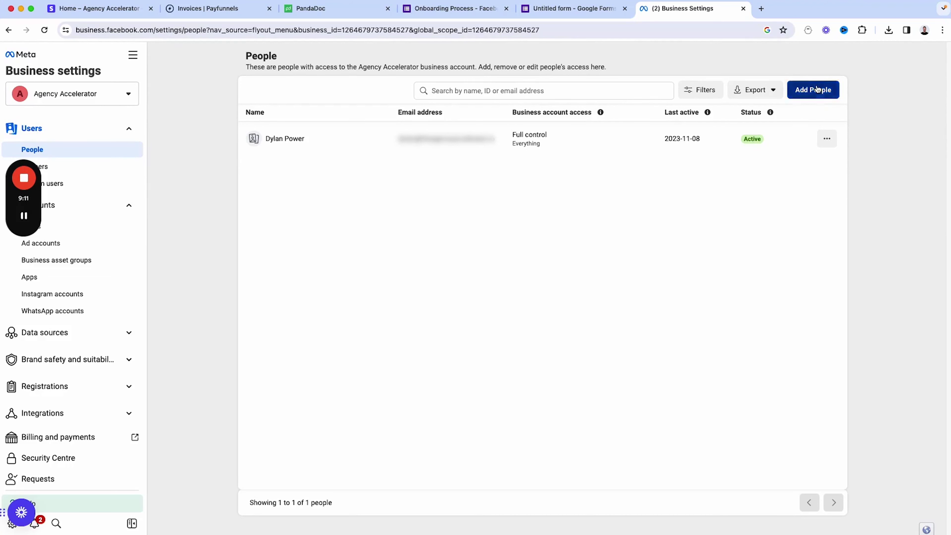
- Invite a new person by their e-mail address with full control of everything
click(801, 93)
click(422, 229)
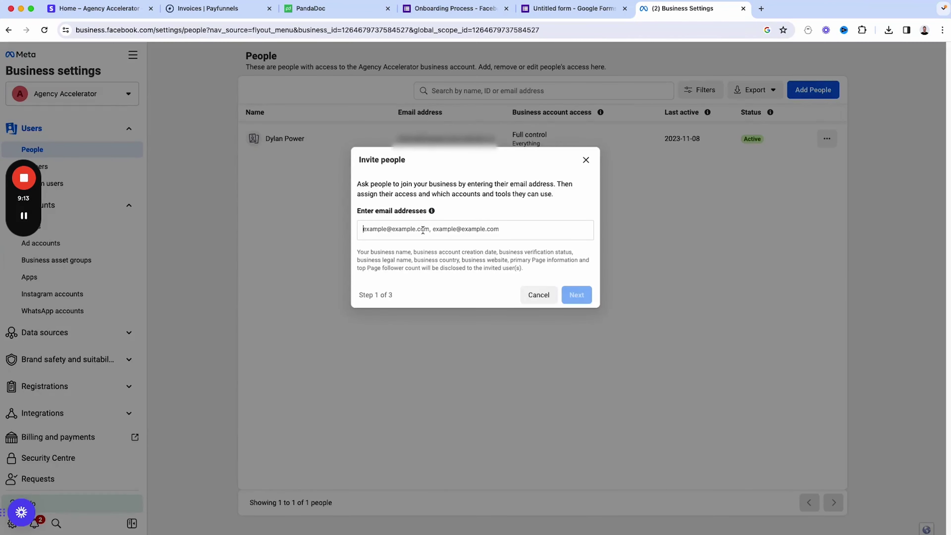
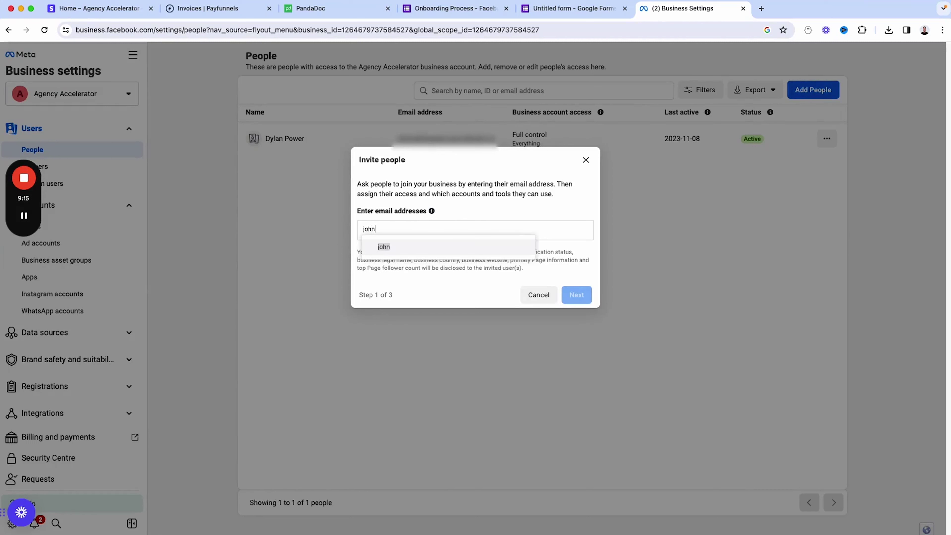
click(435, 249)
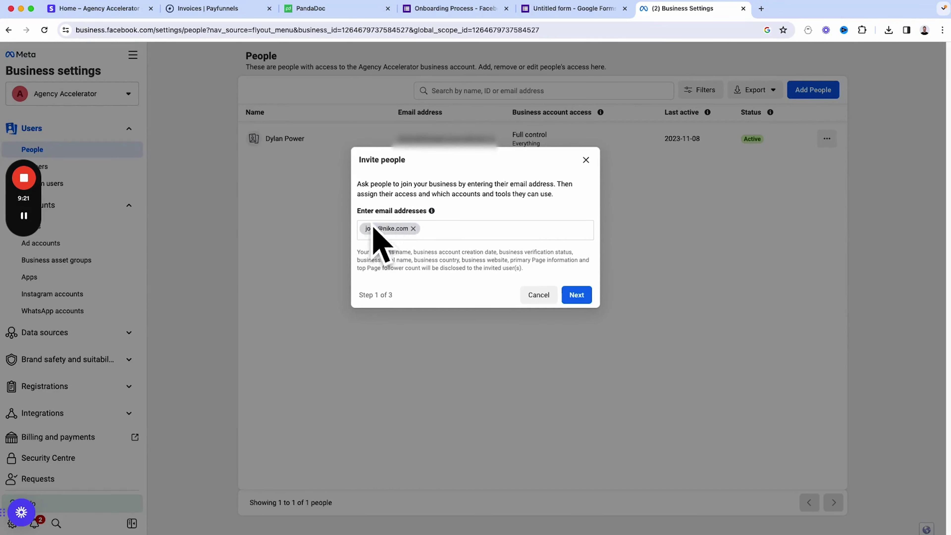
click(577, 295)
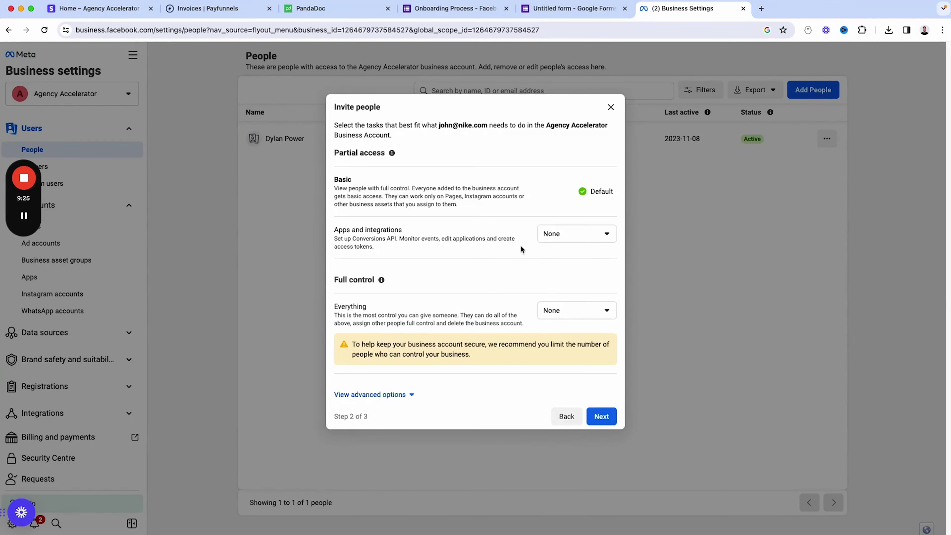
click(564, 309)
click(569, 350)
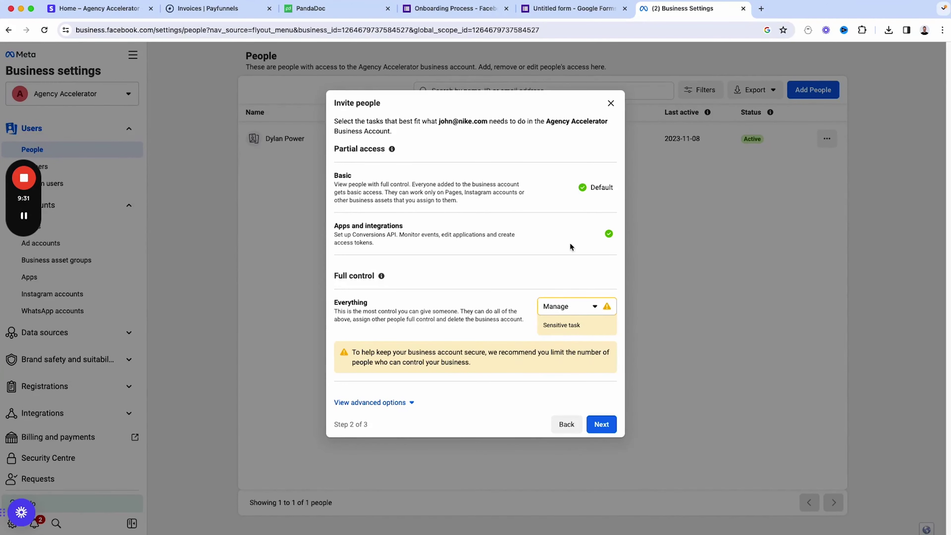
click(591, 423)
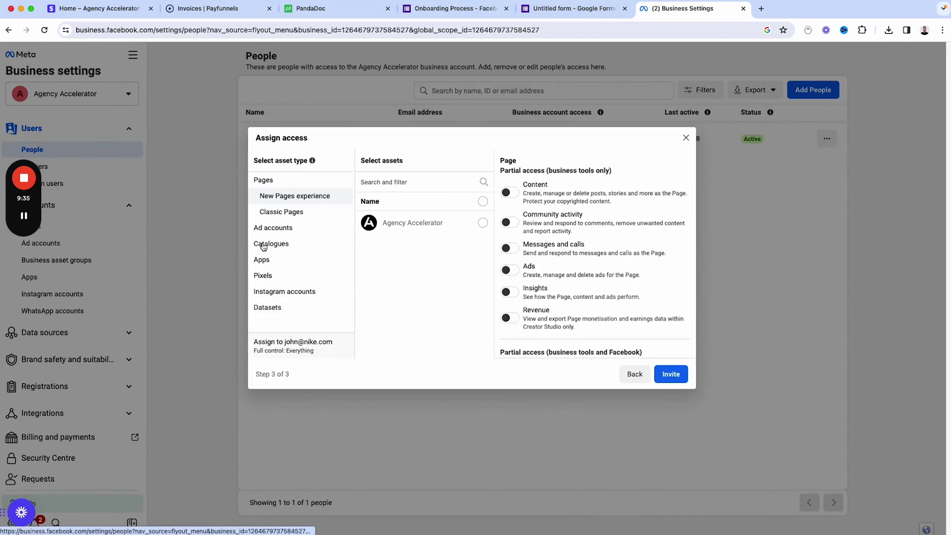
- Grant full control of the Page and of the IG Boosts ad account
scroll(542, 270, down, 1)
scroll(542, 270, down, 5)
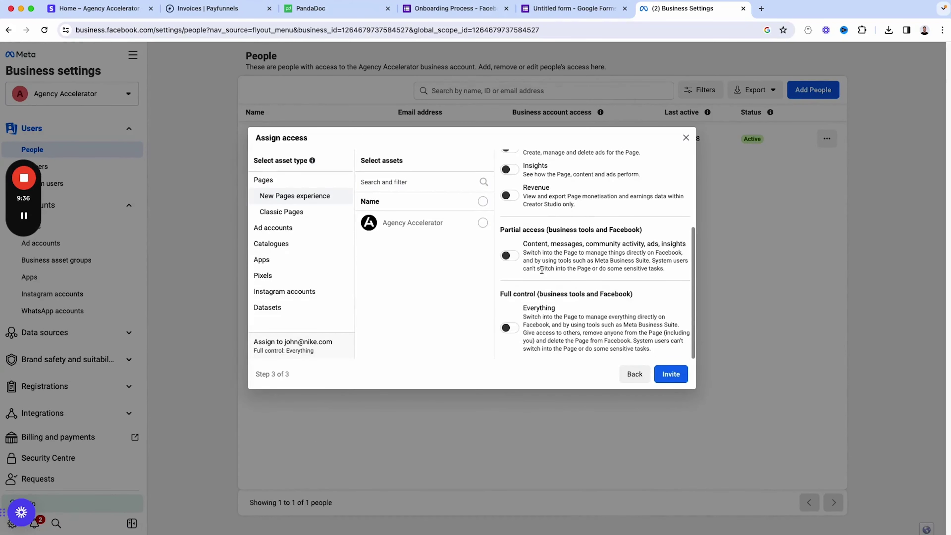
click(509, 328)
click(304, 227)
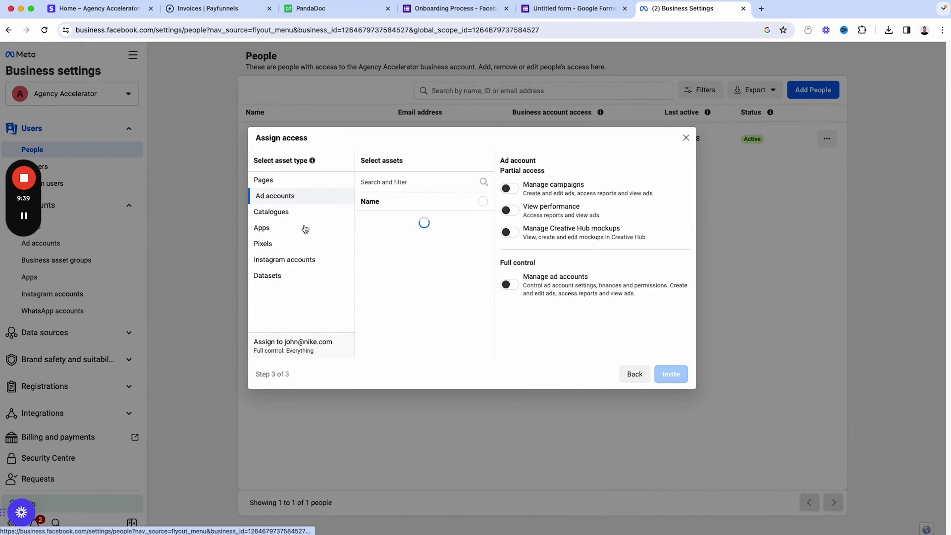
click(481, 223)
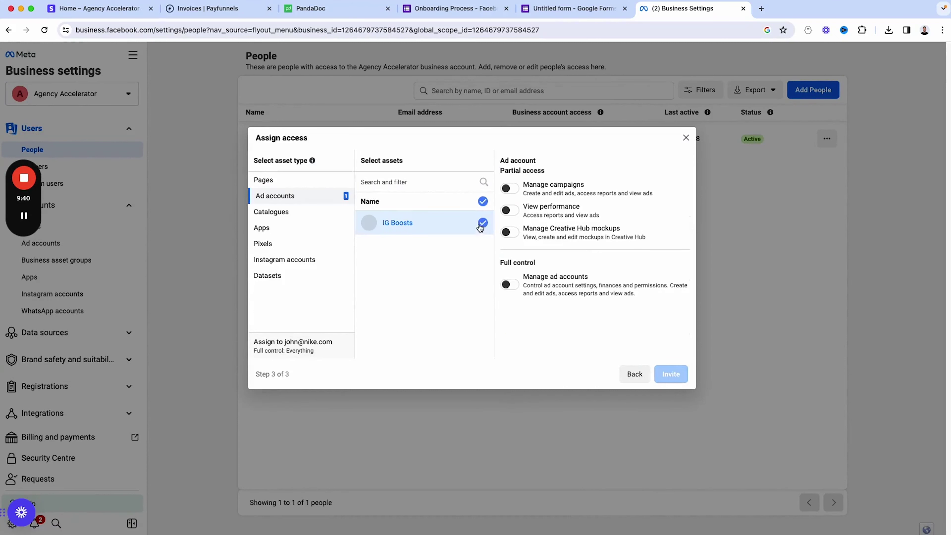
click(509, 284)
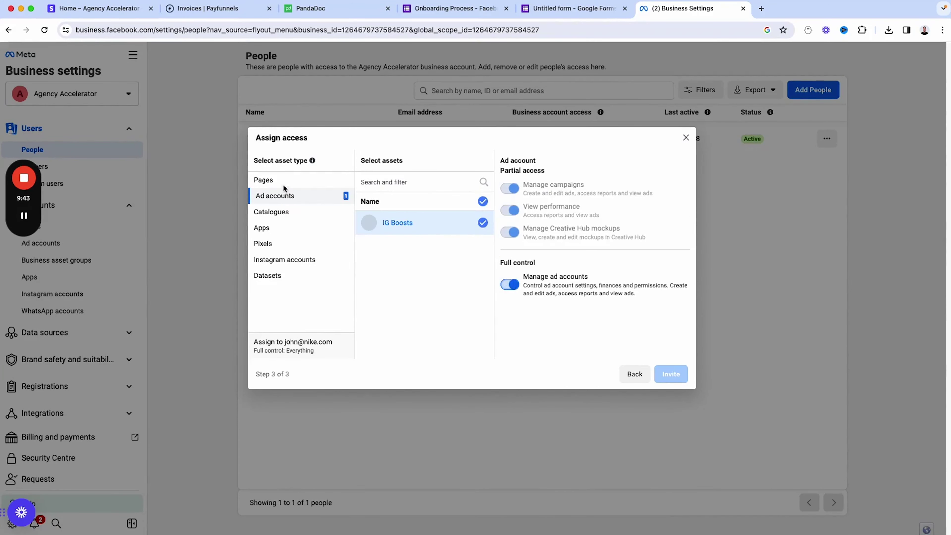
- Check pixels, apps and catalogues, then select the Agency Accelerator Page
click(277, 247)
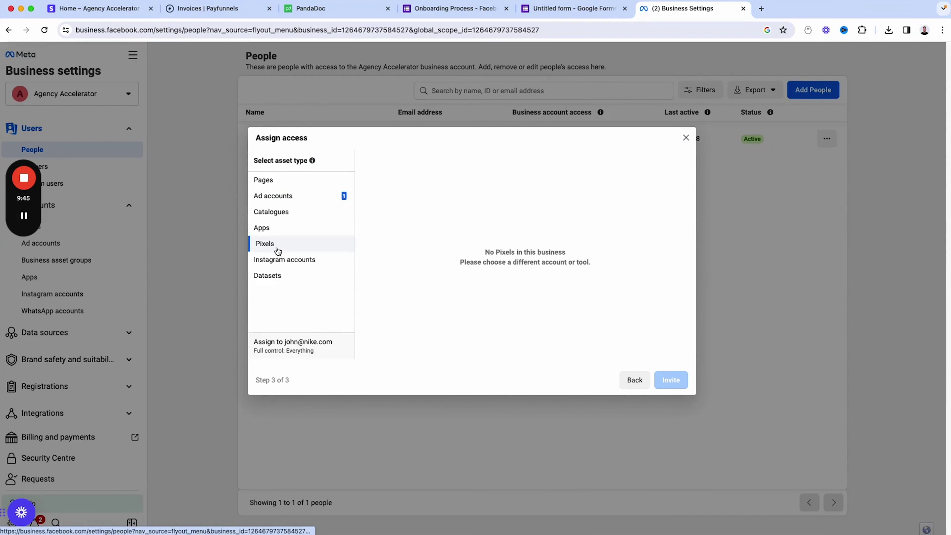
click(277, 233)
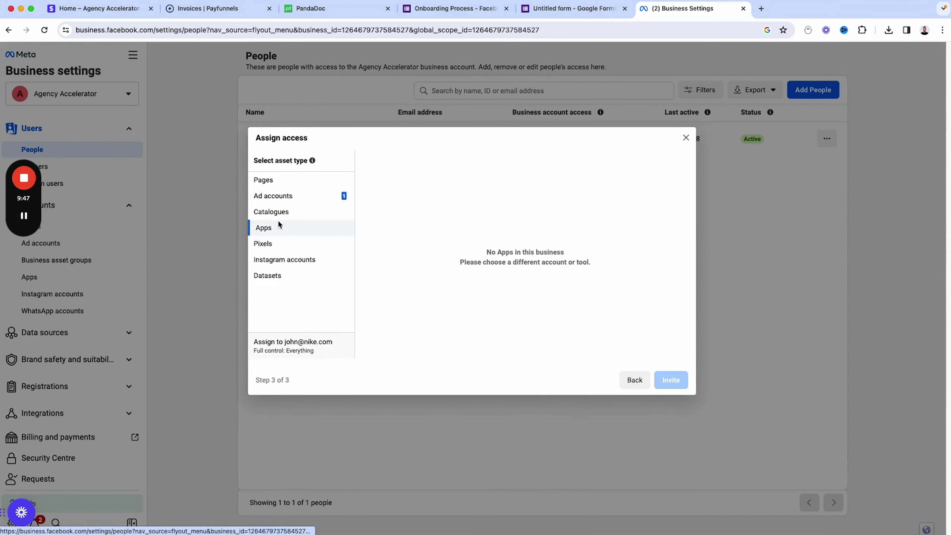
click(282, 211)
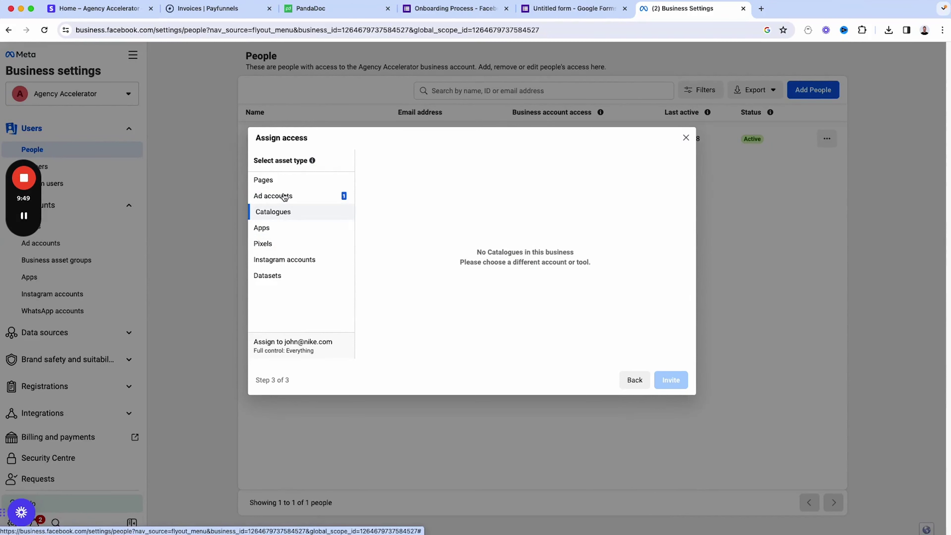
click(285, 196)
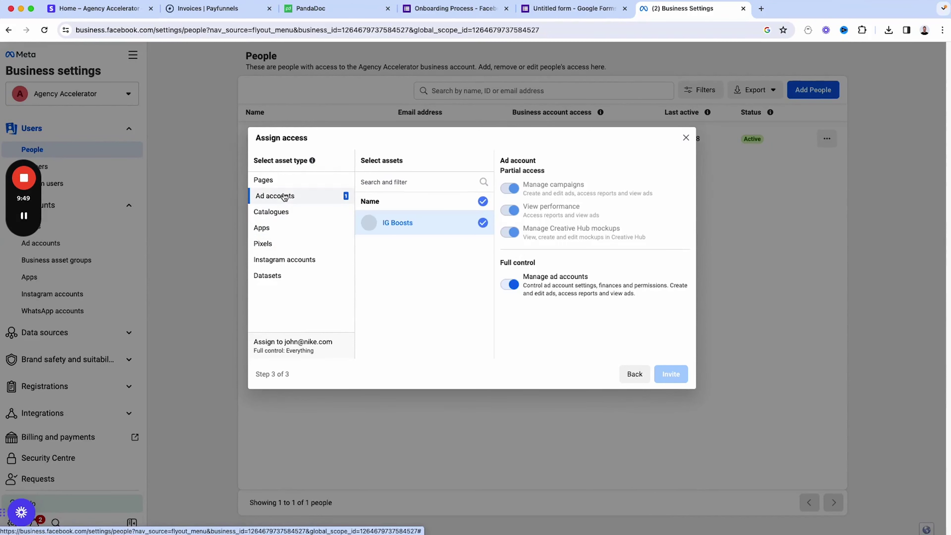
click(283, 181)
click(483, 222)
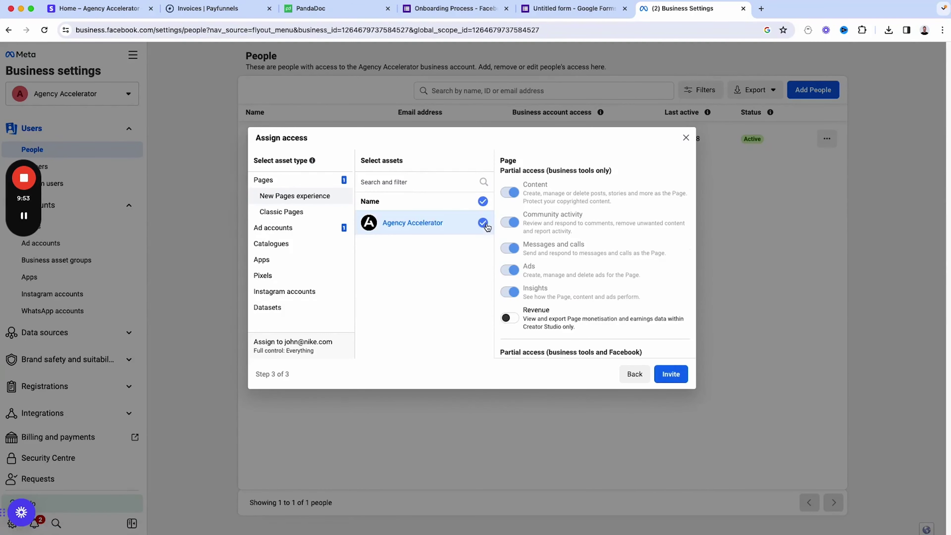
scroll(557, 273, down, 5)
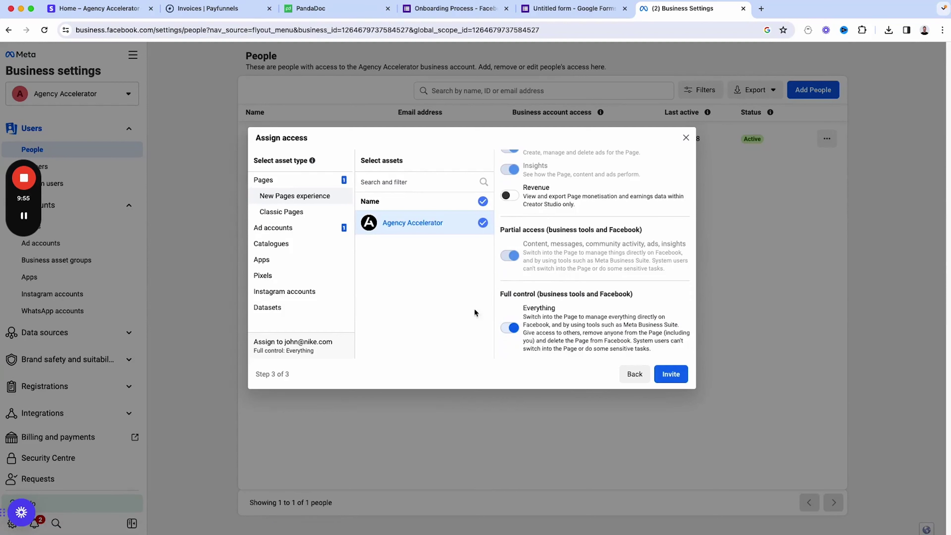
click(289, 212)
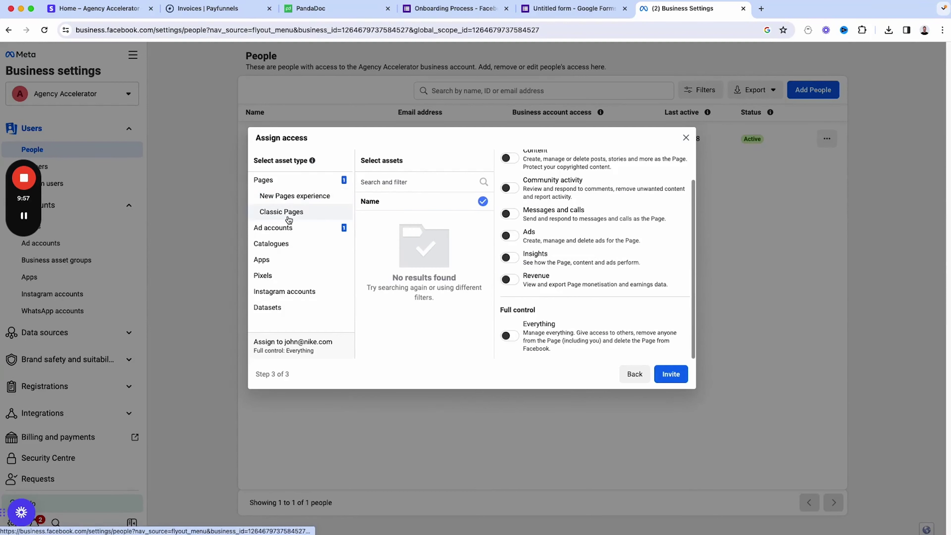
- Grant full control of the Page, then choose the One-on-One event type in Calendly
click(511, 337)
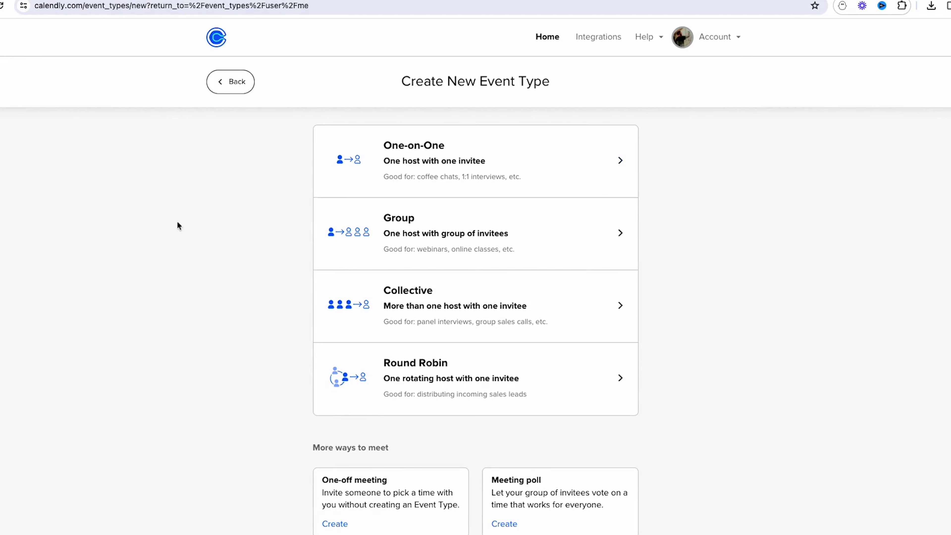
click(527, 173)
- Confirm the host and name the event 'JS Digital - Strategy Call'
click(576, 242)
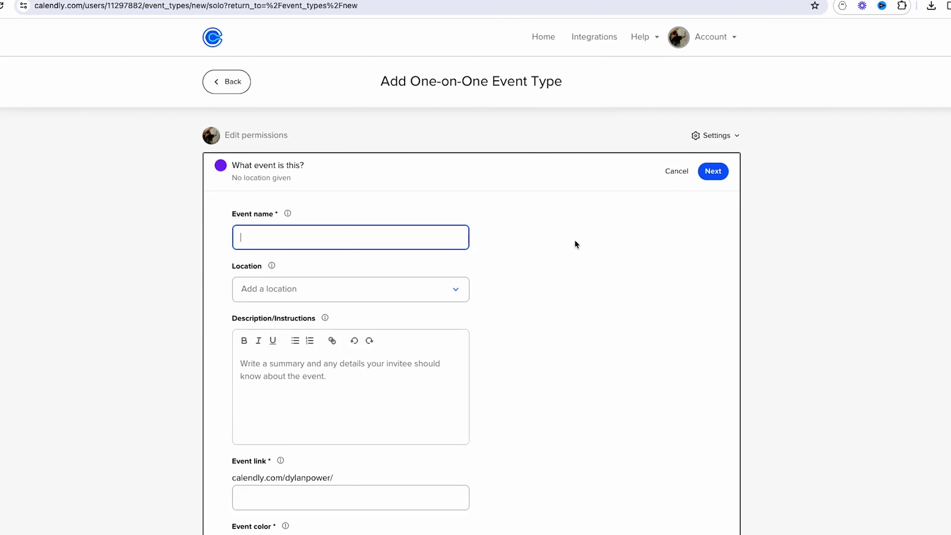
text(JS Digtial)
key(BackSpace)
key(BackSpace)
key(BackSpace)
key(BackSpace)
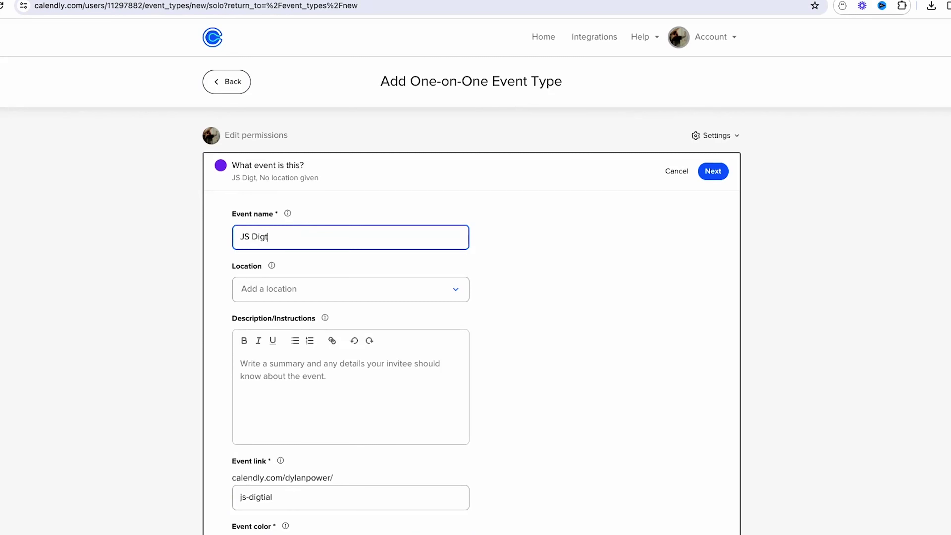
text(ital - Starategy Call)
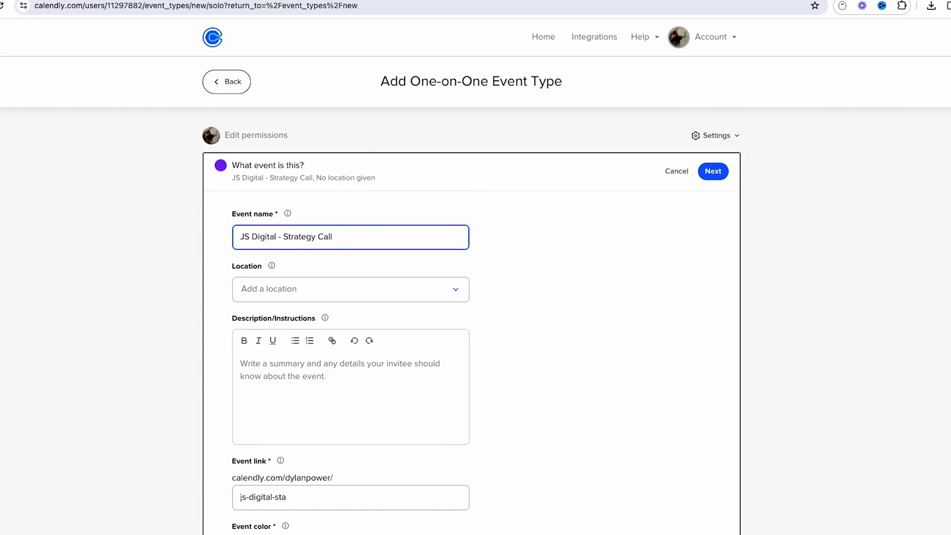
click(607, 249)
- Set the event location to Zoom
click(458, 297)
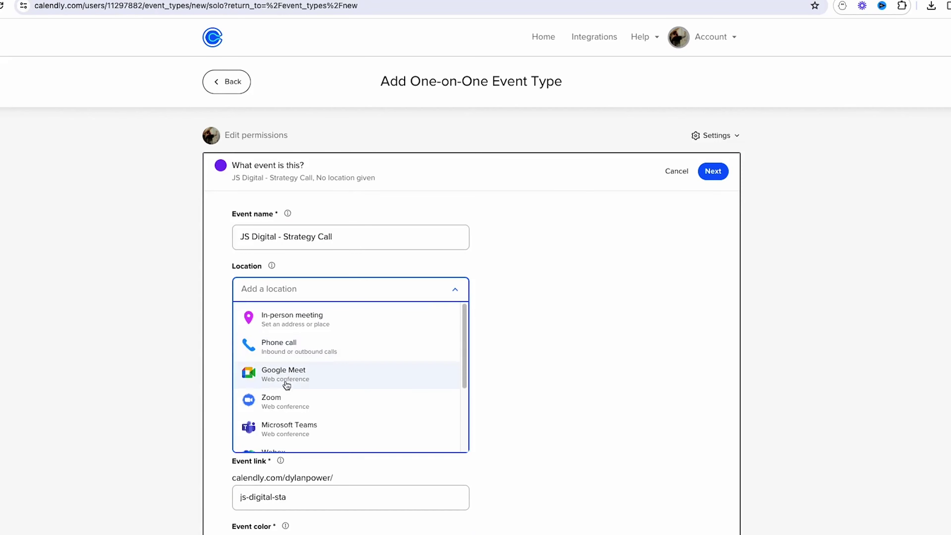
click(287, 398)
scroll(538, 253, down, 2)
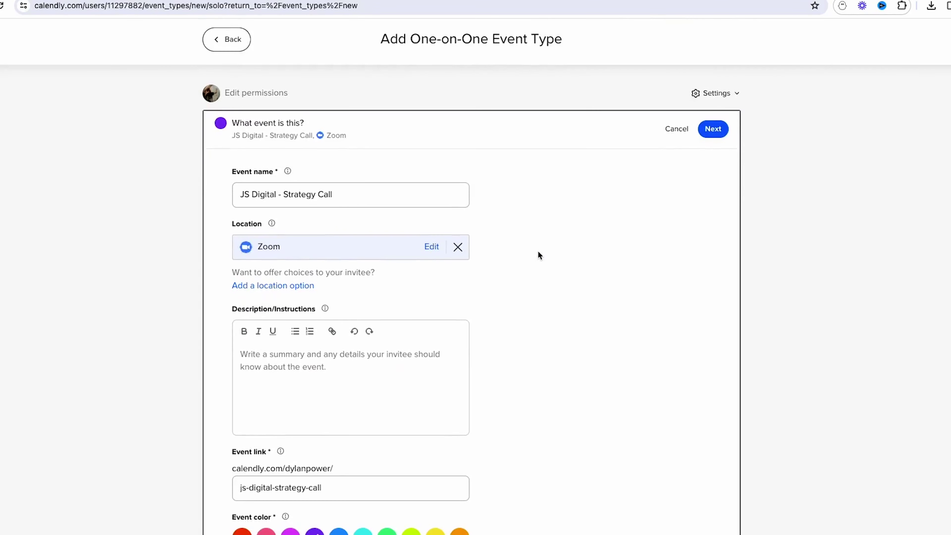
scroll(538, 255, down, 3)
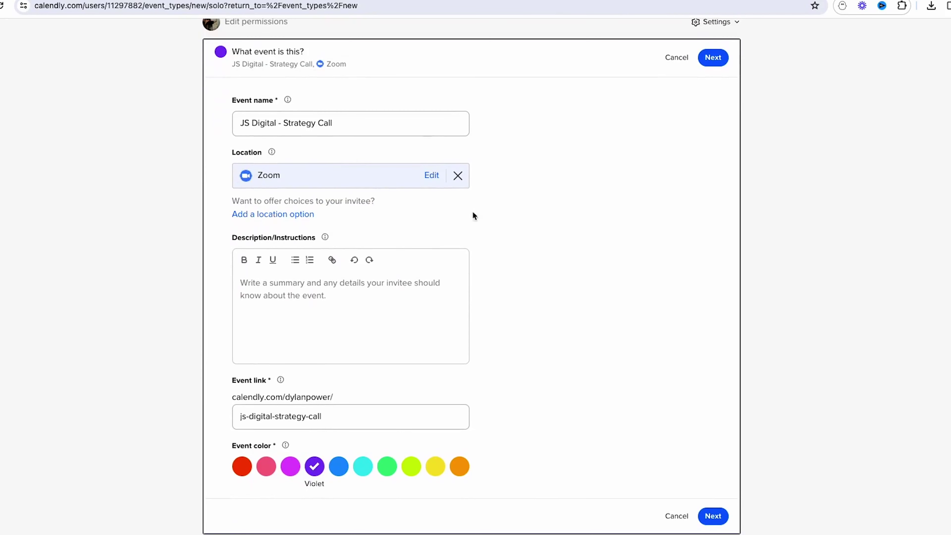
scroll(571, 216, up, 5)
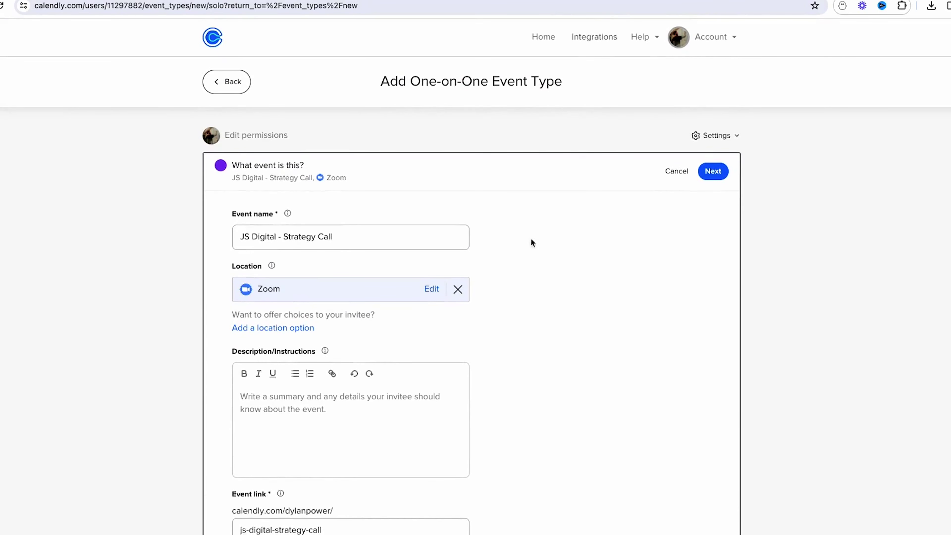
scroll(574, 249, down, 2)
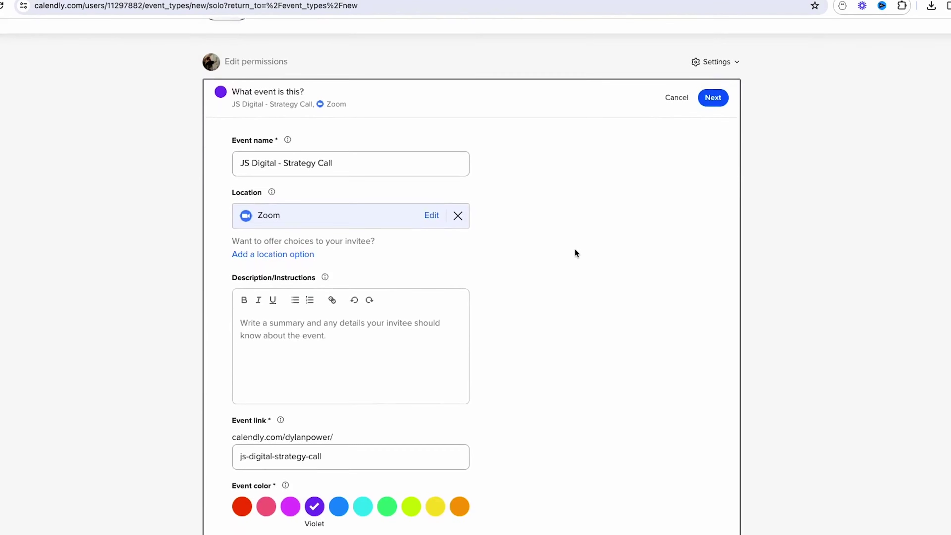
scroll(290, 189, down, 1)
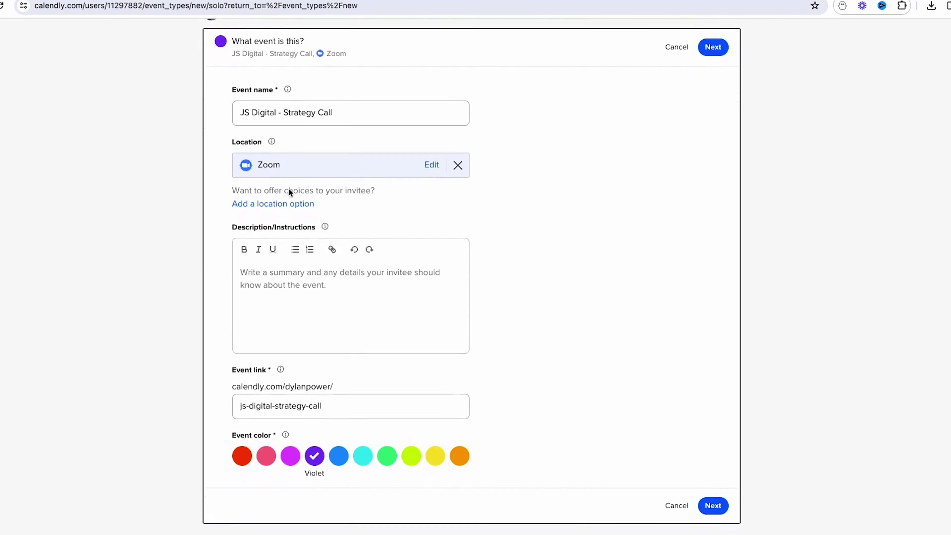
- Review the description and event link, then continue to the booking-times step
click(324, 292)
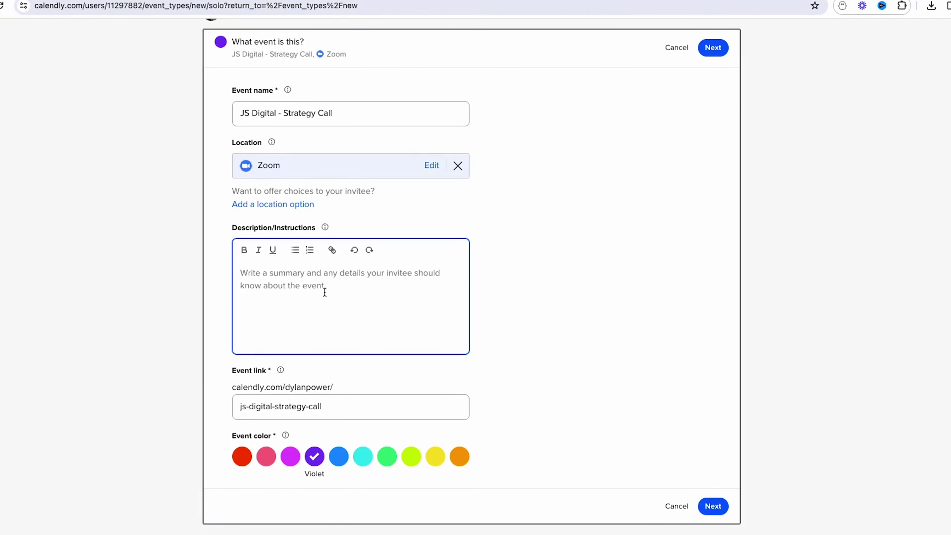
click(331, 410)
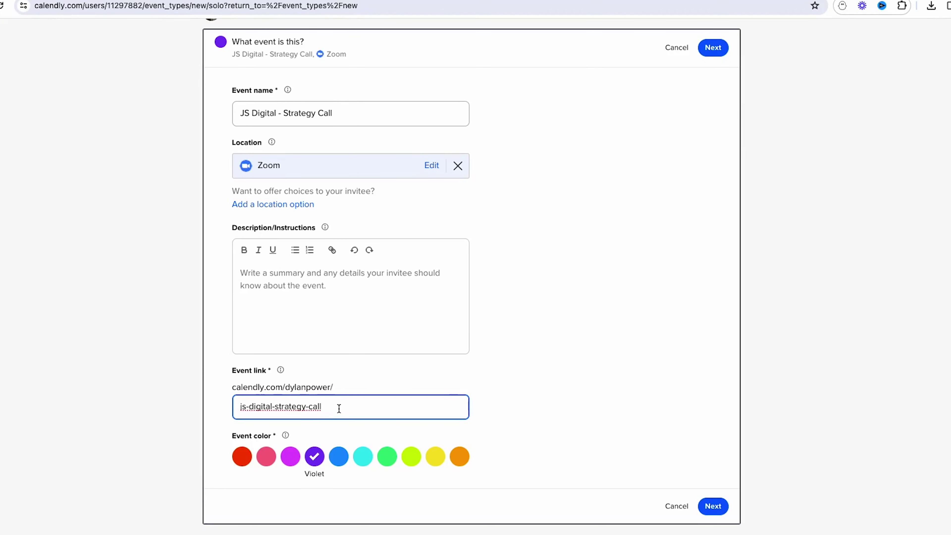
scroll(475, 394, up, 1)
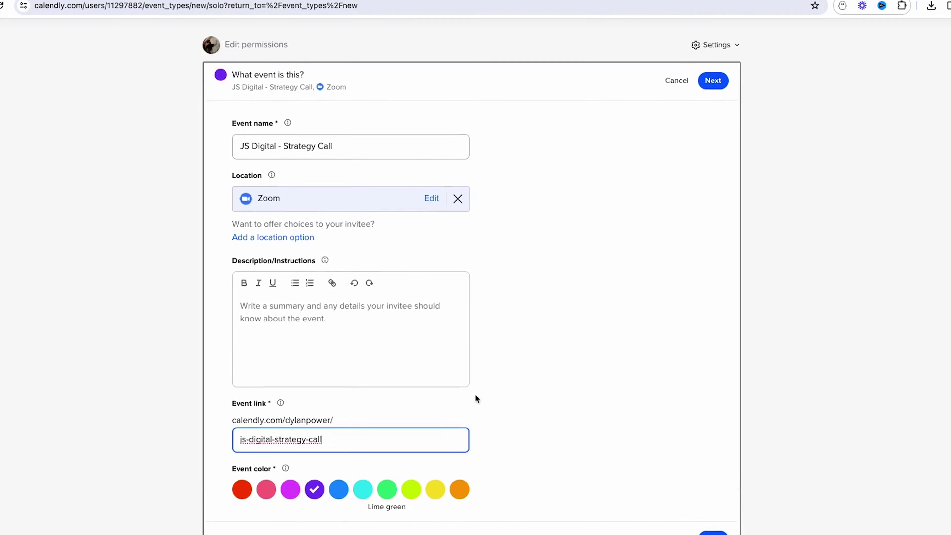
scroll(476, 396, down, 1)
click(712, 529)
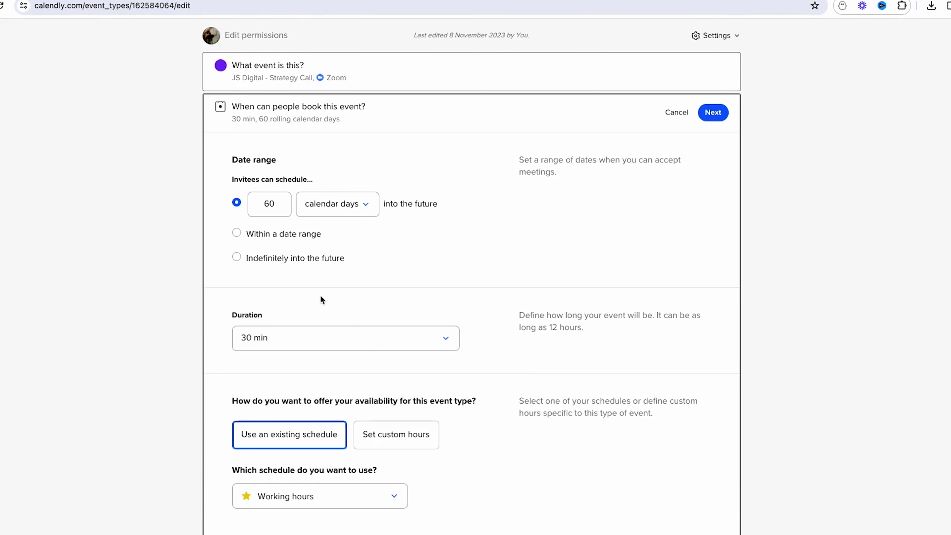
- Limit booking to 3 calendar days ahead and set the duration to 60 min
click(277, 205)
key(BackSpace)
key(BackSpace)
text(3)
click(468, 238)
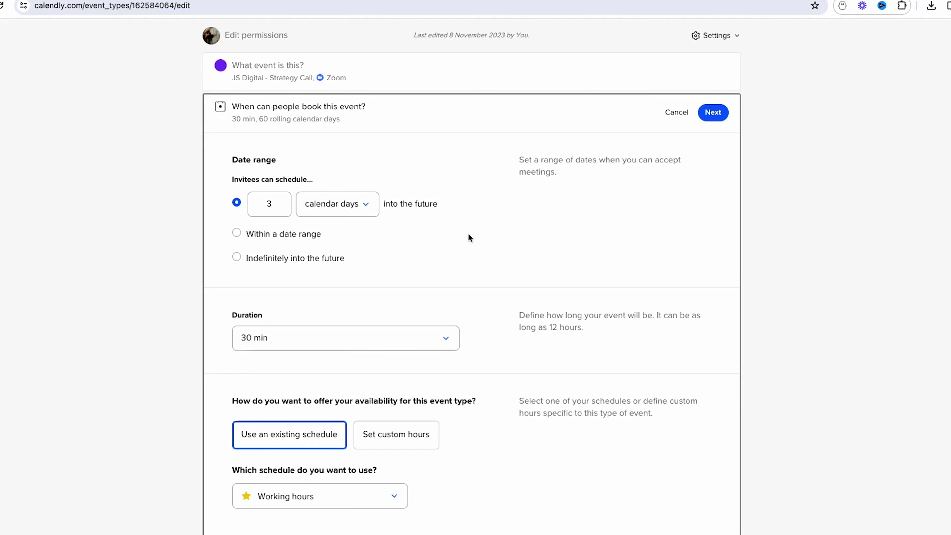
click(440, 341)
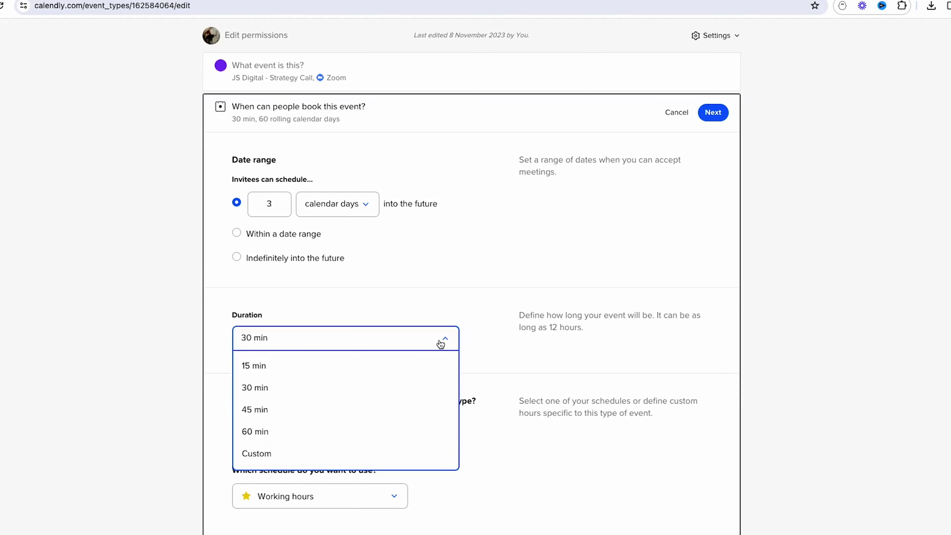
click(342, 430)
scroll(511, 276, down, 4)
scroll(512, 277, down, 5)
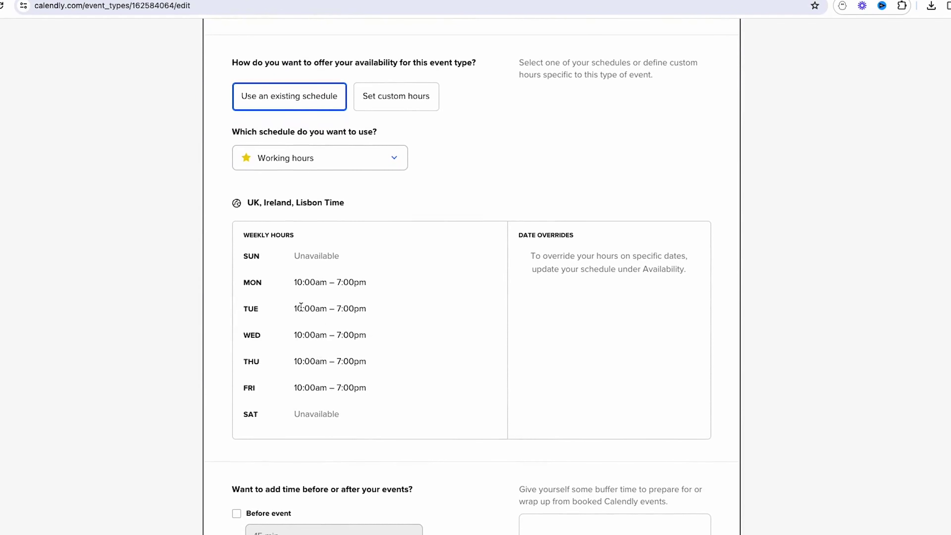
- Switch to custom weekly hours, save the availability, and open Invitee Questions
click(390, 99)
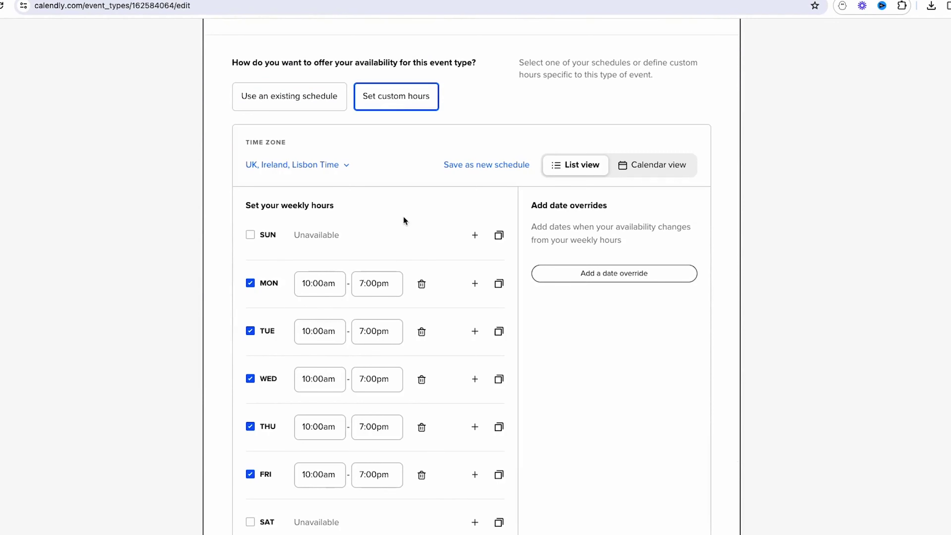
scroll(403, 219, down, 8)
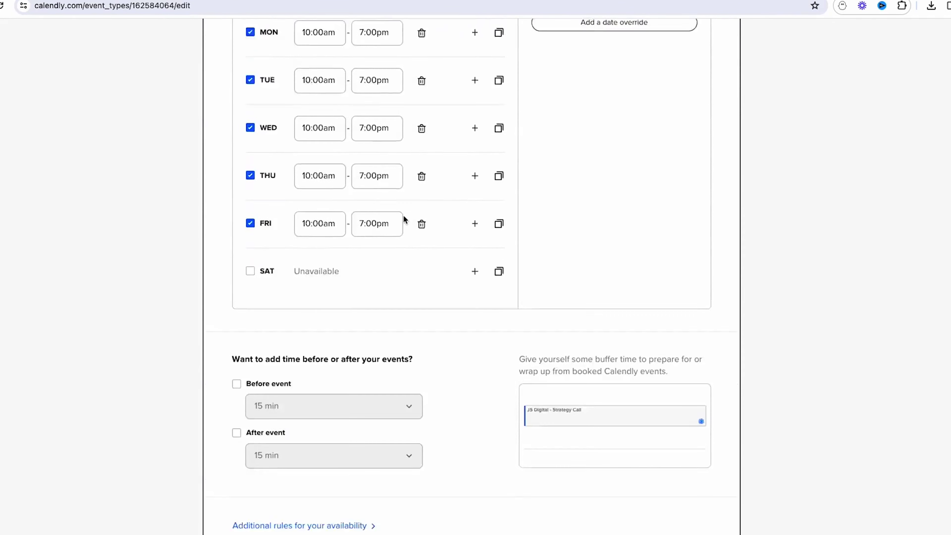
click(713, 506)
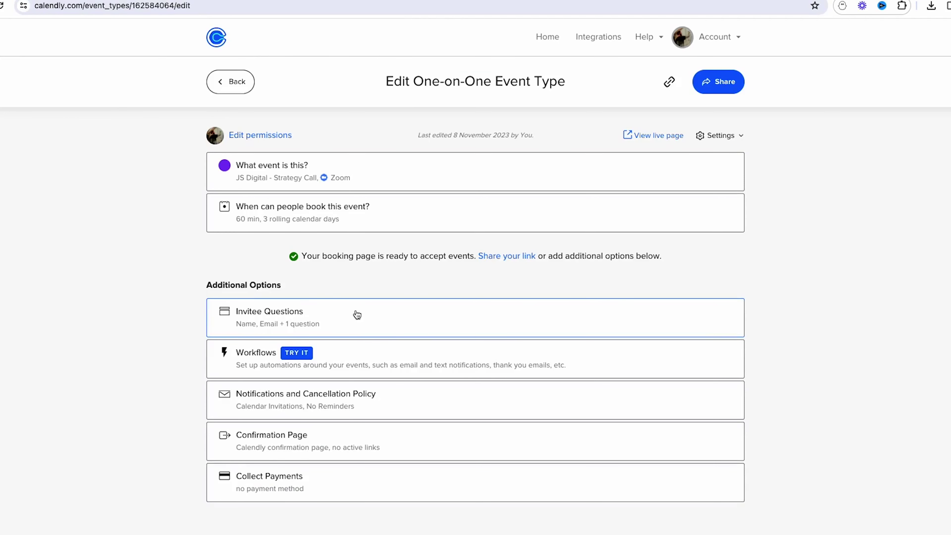
click(351, 318)
- Reword the first question to 'What do you hope to gain from this call?', Multiple Lines, required
scroll(495, 313, down, 6)
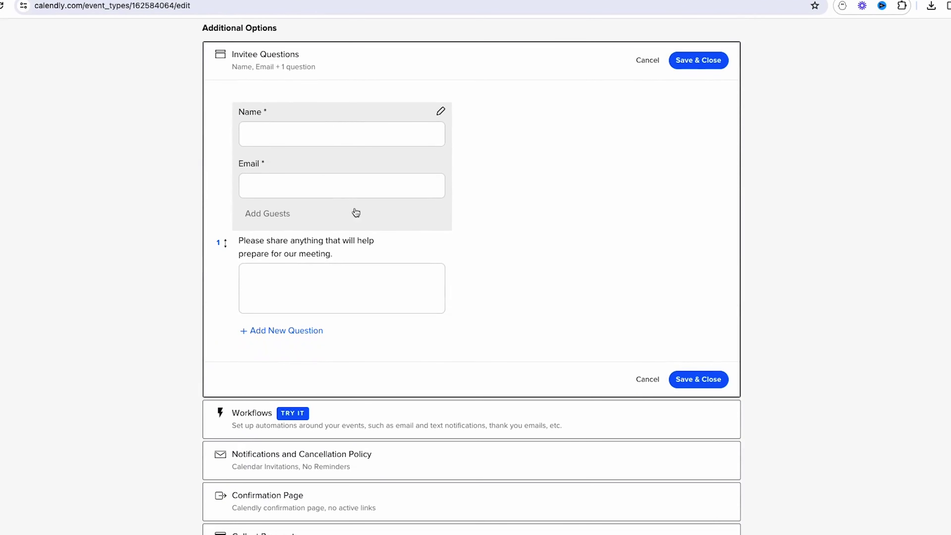
click(441, 241)
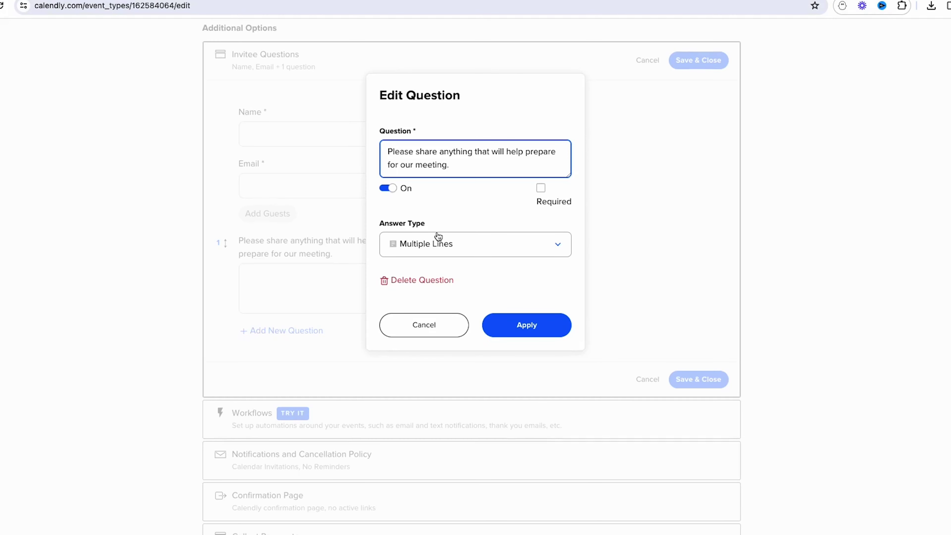
drag(460, 165, 383, 146)
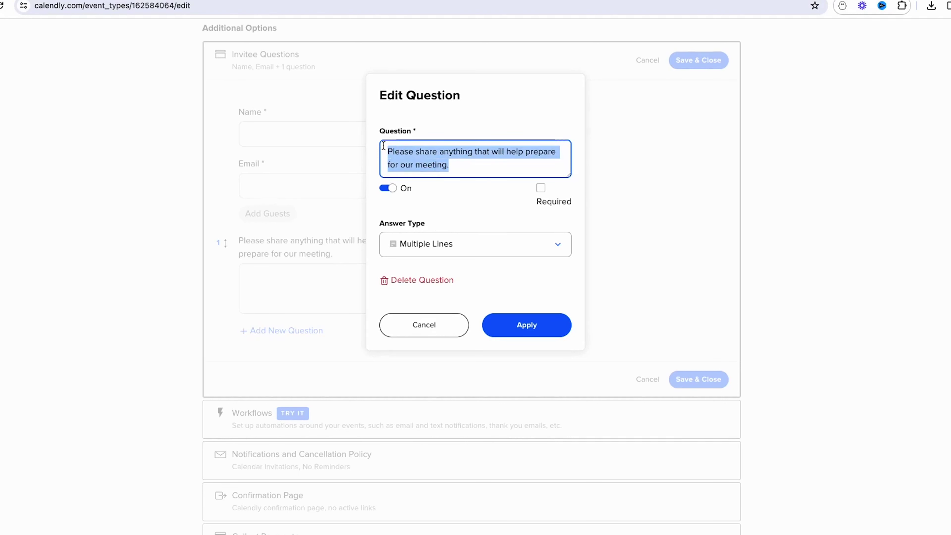
text(What do you hope to gain from this call?)
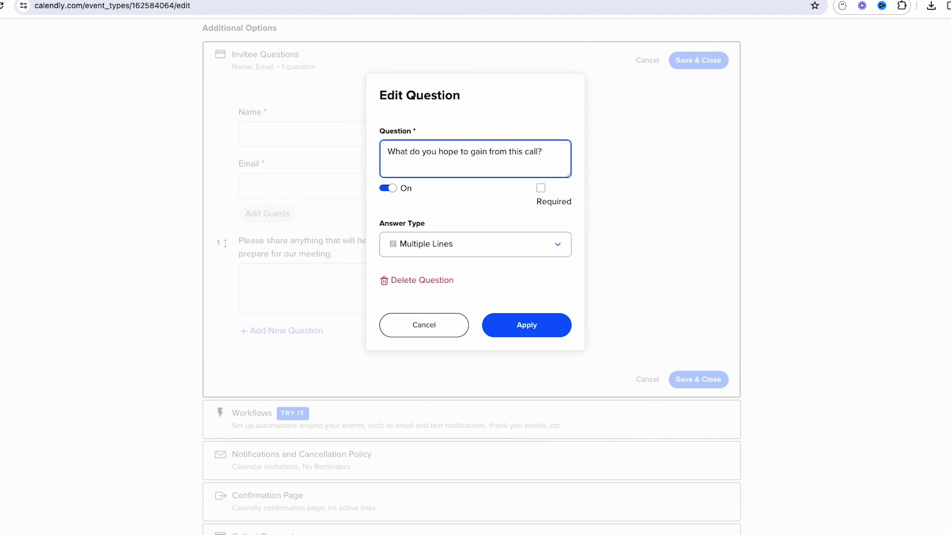
click(523, 239)
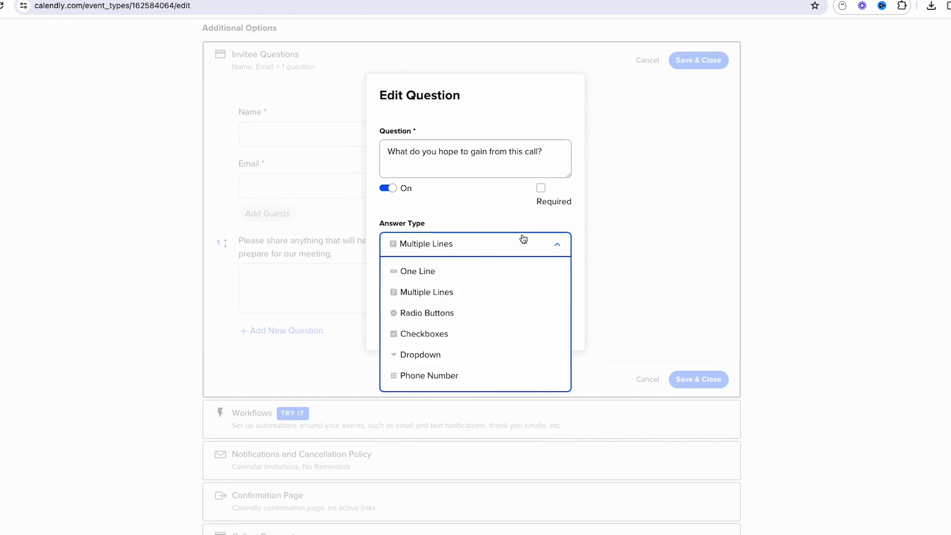
click(481, 292)
click(542, 190)
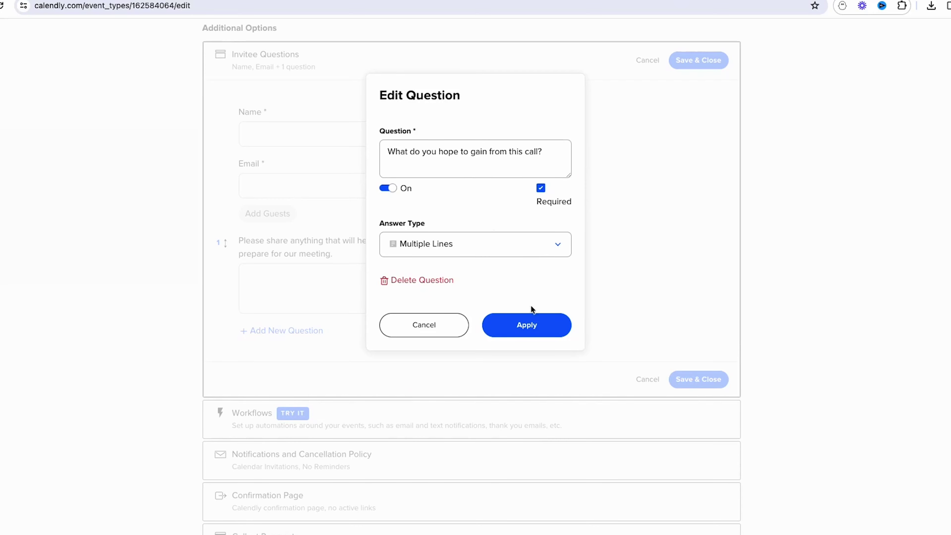
click(524, 322)
- Add a required multi-line question 'What are you currently doing for marketing?'
click(307, 318)
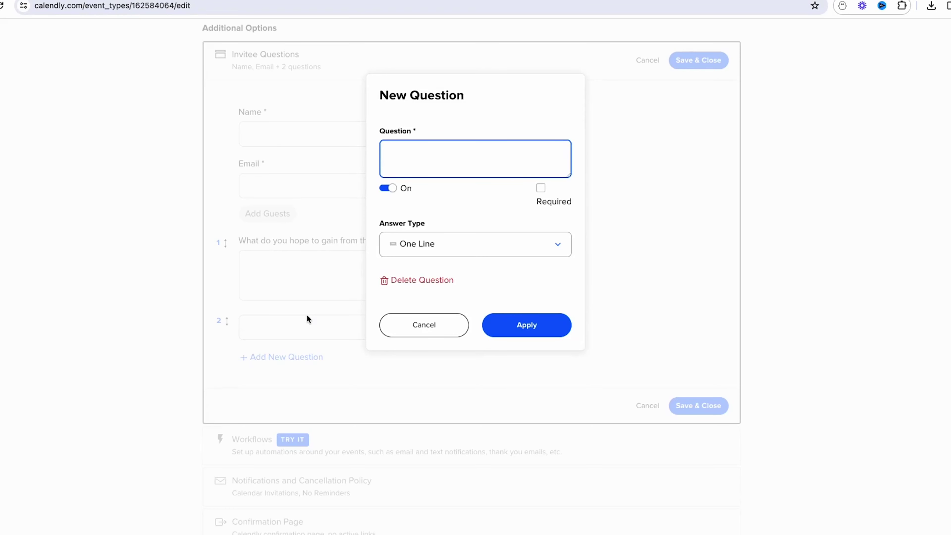
text(What are you currently doing for ma)
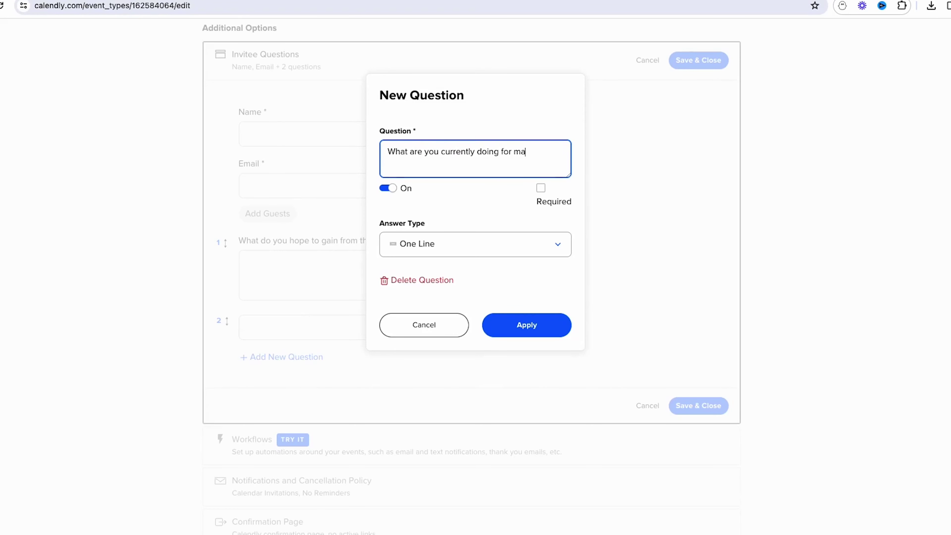
text(rketing?)
click(465, 248)
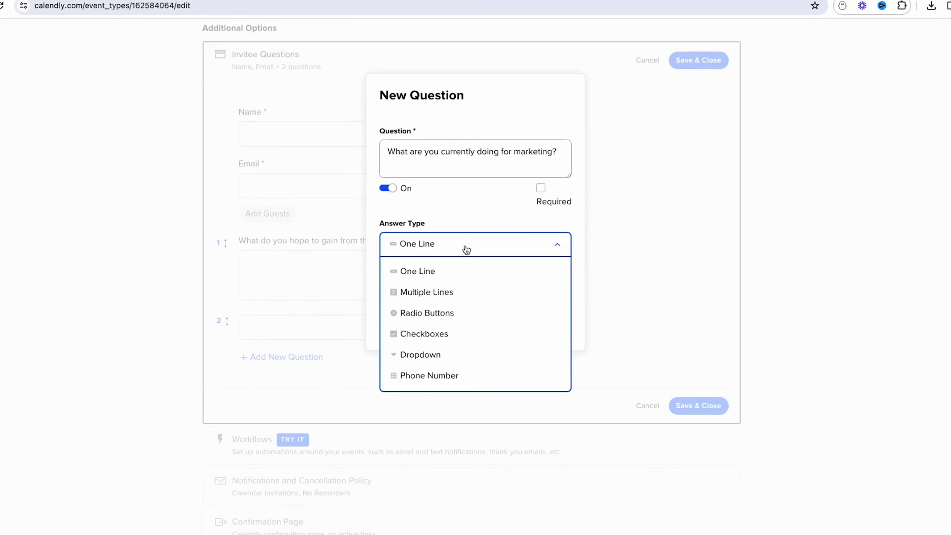
click(472, 293)
click(539, 190)
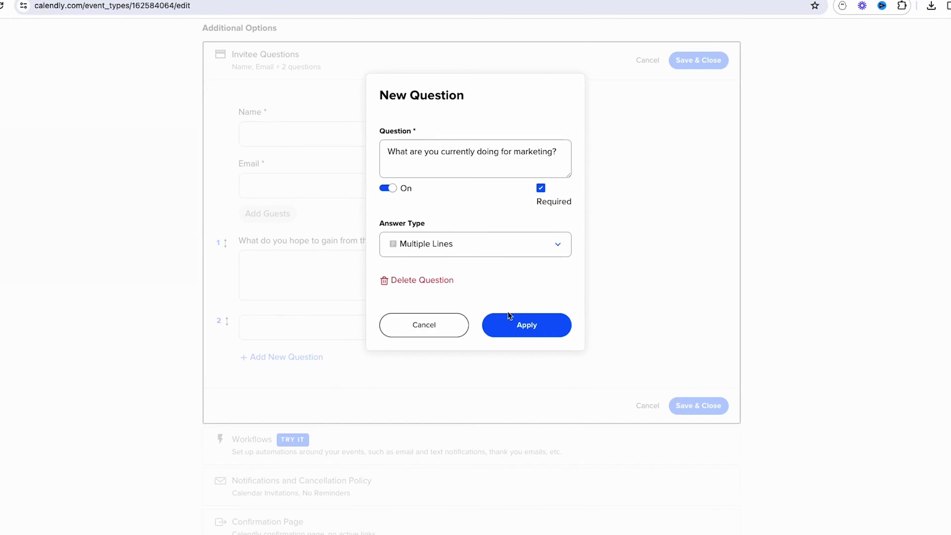
click(513, 323)
- Add a required one-line question 'What is your monthly marketing budget?'
scroll(308, 404, down, 2)
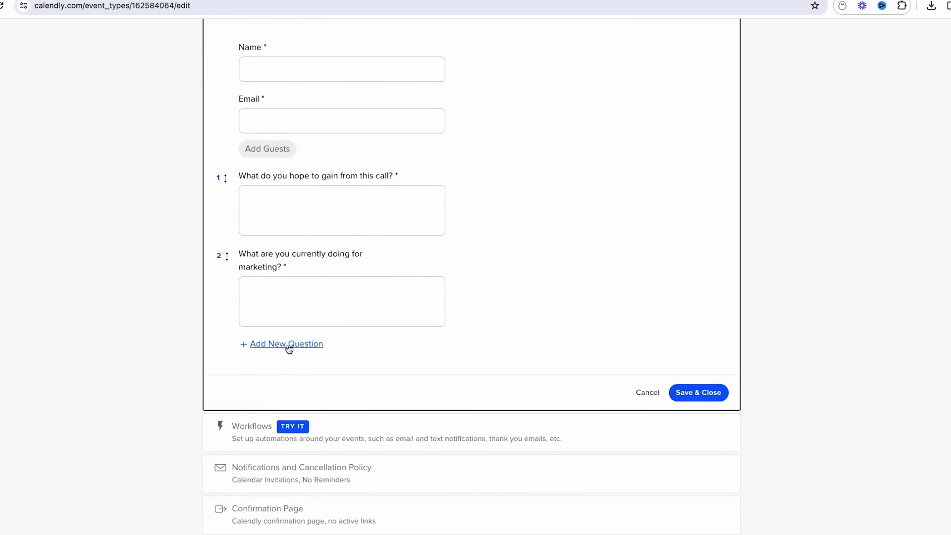
click(289, 343)
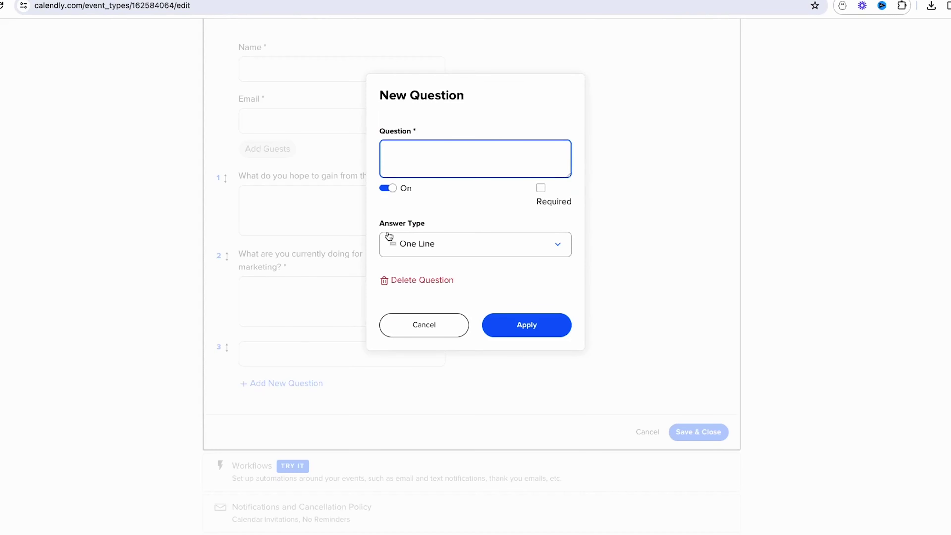
text(What is your monthly marketi)
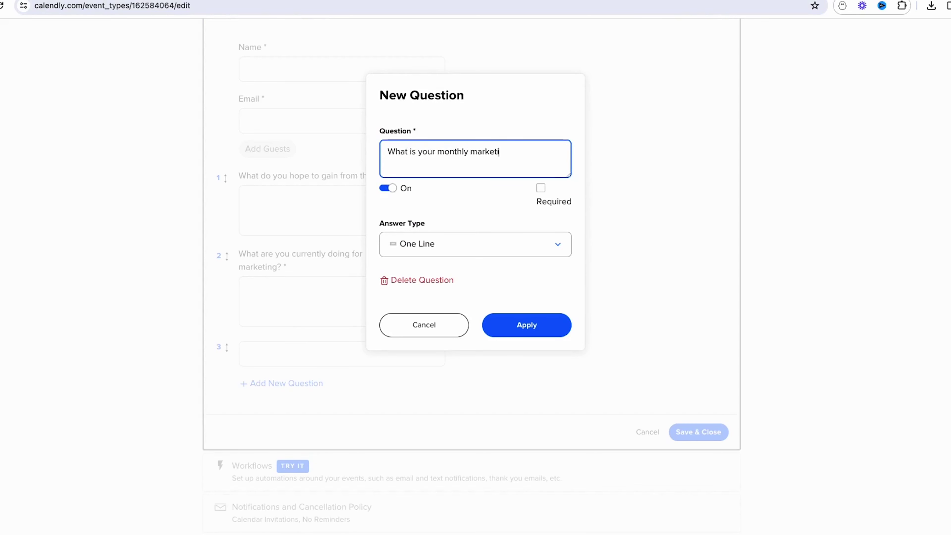
text(ng budget?)
click(542, 190)
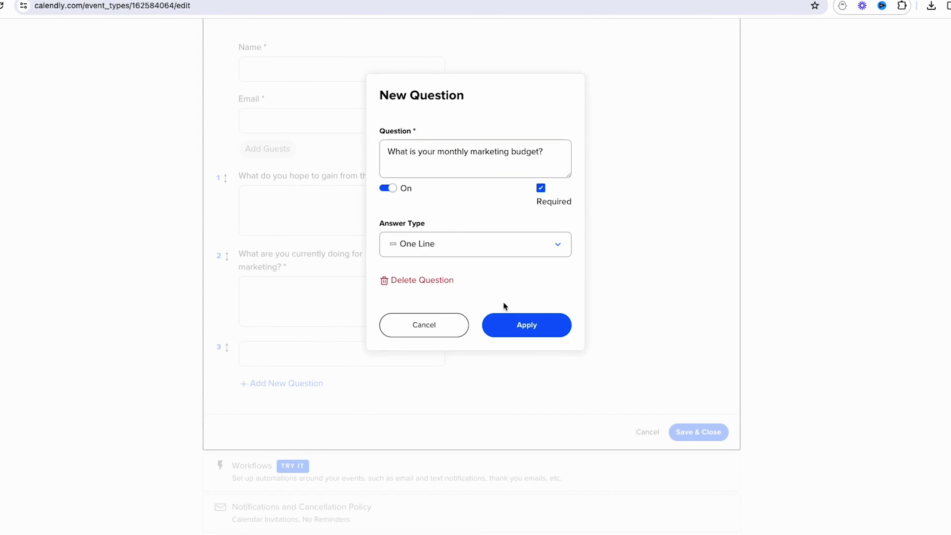
click(524, 333)
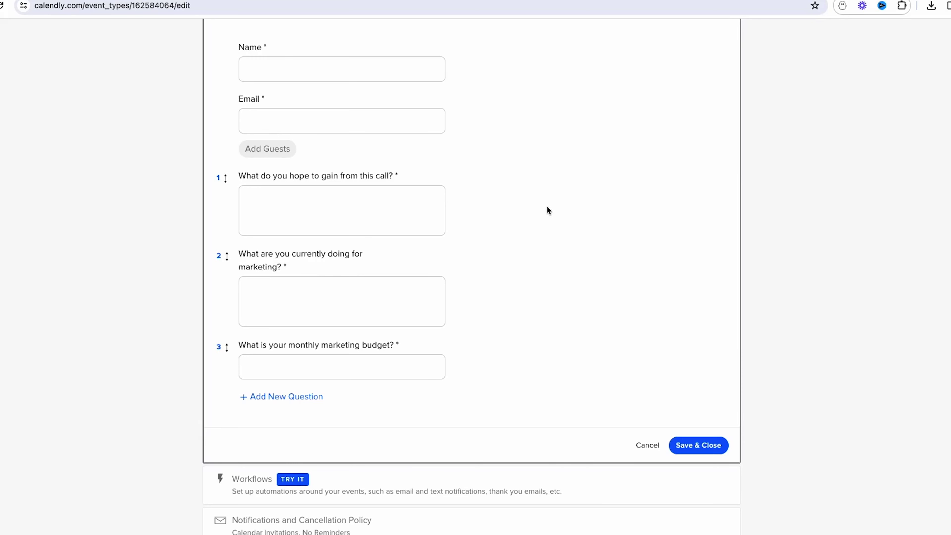
scroll(546, 209, up, 2)
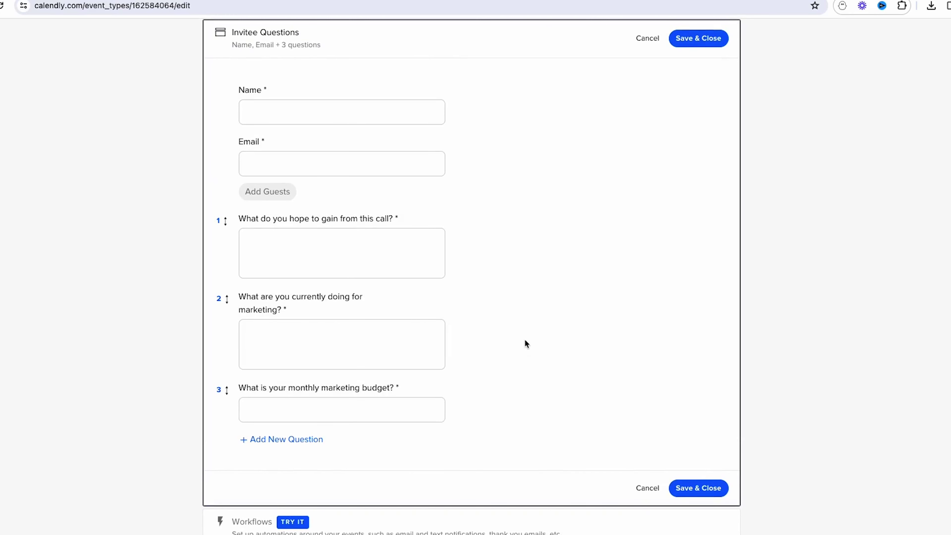
- Add a required 'Phone Number' question with Phone Number as its answer type
click(291, 440)
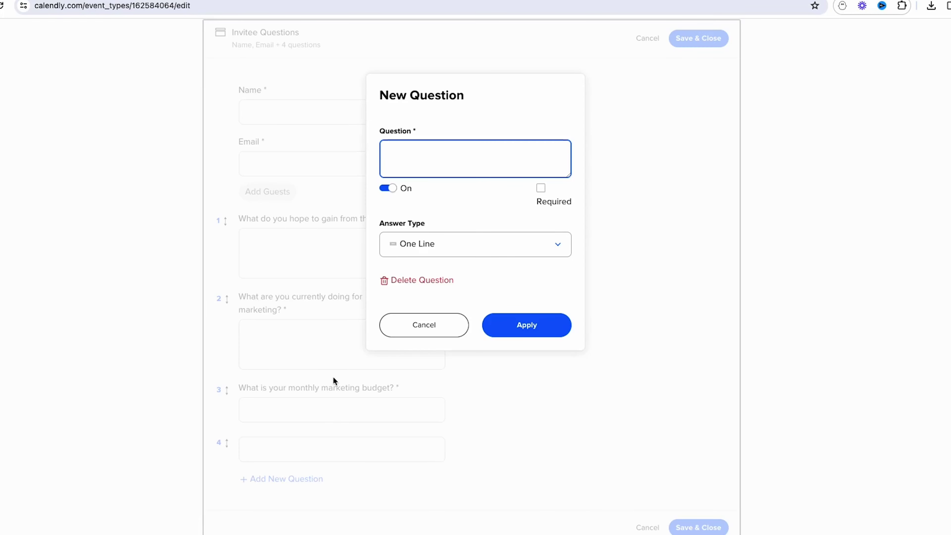
text(Phone Number)
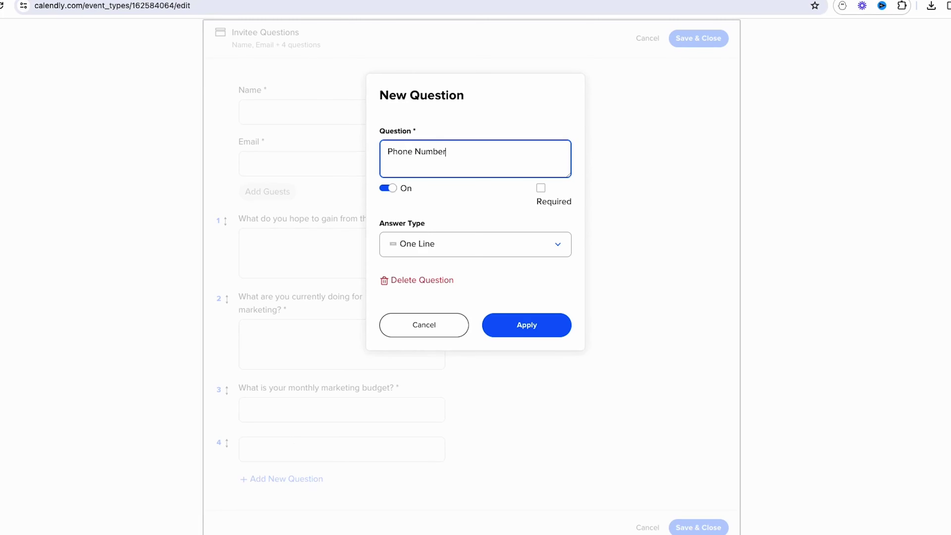
click(541, 188)
click(512, 244)
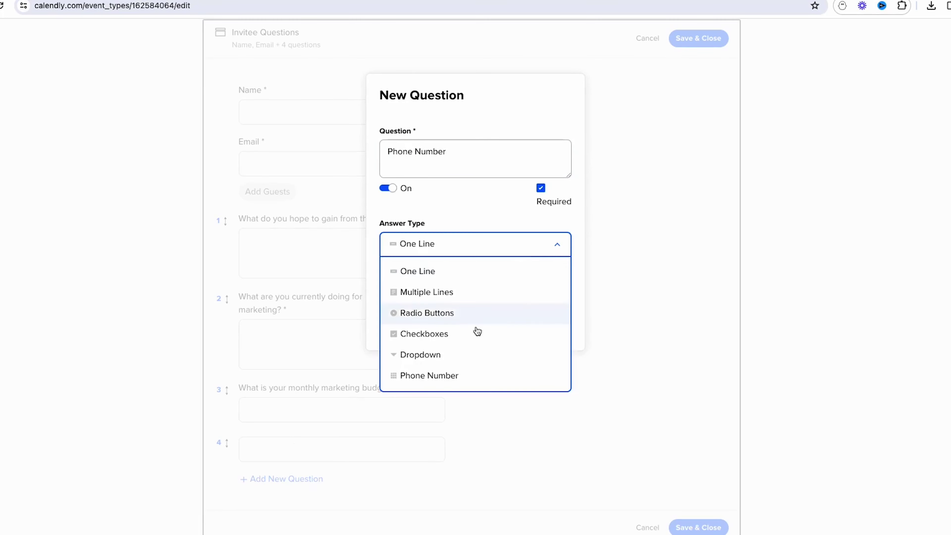
click(437, 376)
click(527, 326)
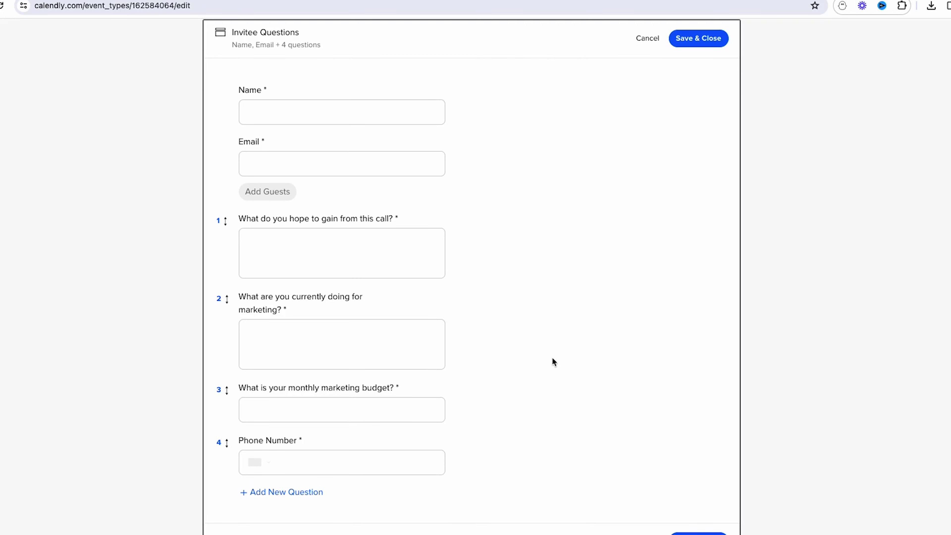
- Save the questions, then preview the live booking form for Thursday, November 9 at 12:00pm
click(700, 532)
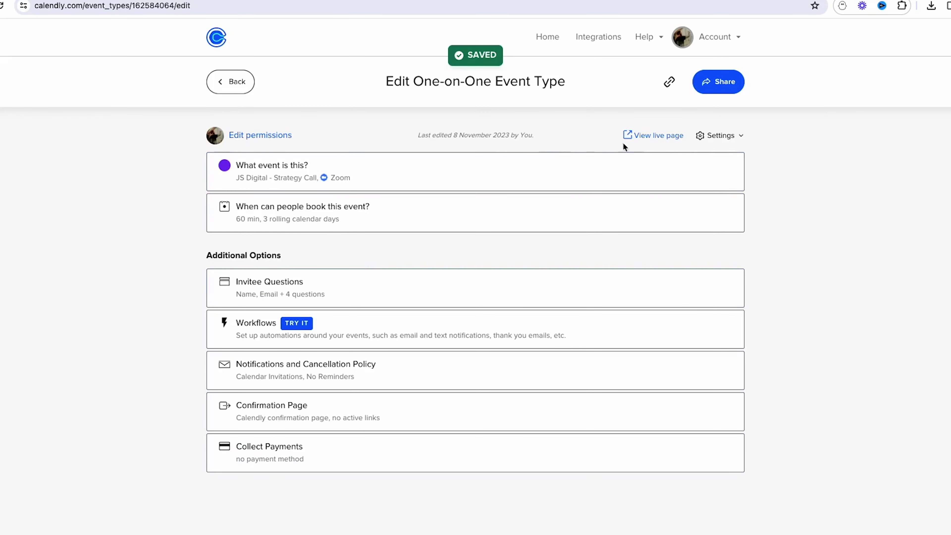
click(646, 136)
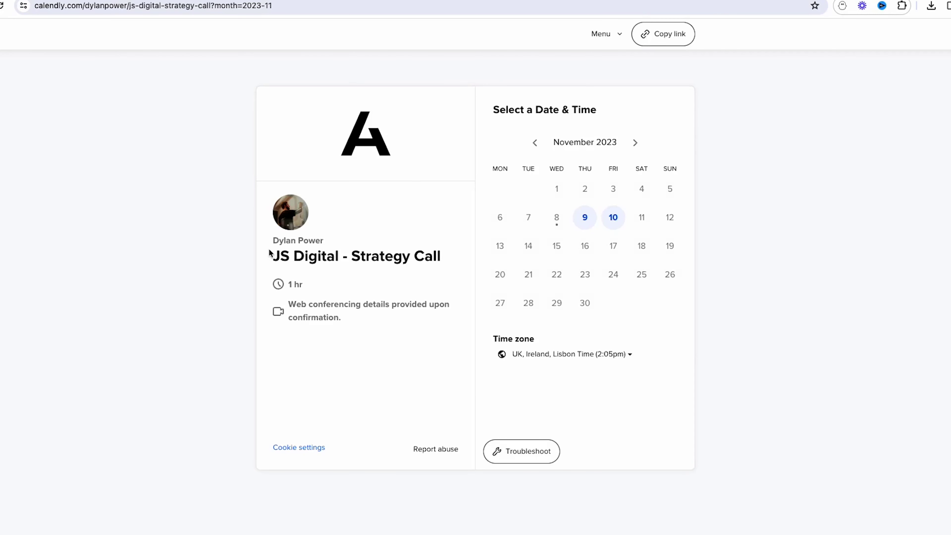
click(585, 218)
click(637, 217)
click(694, 214)
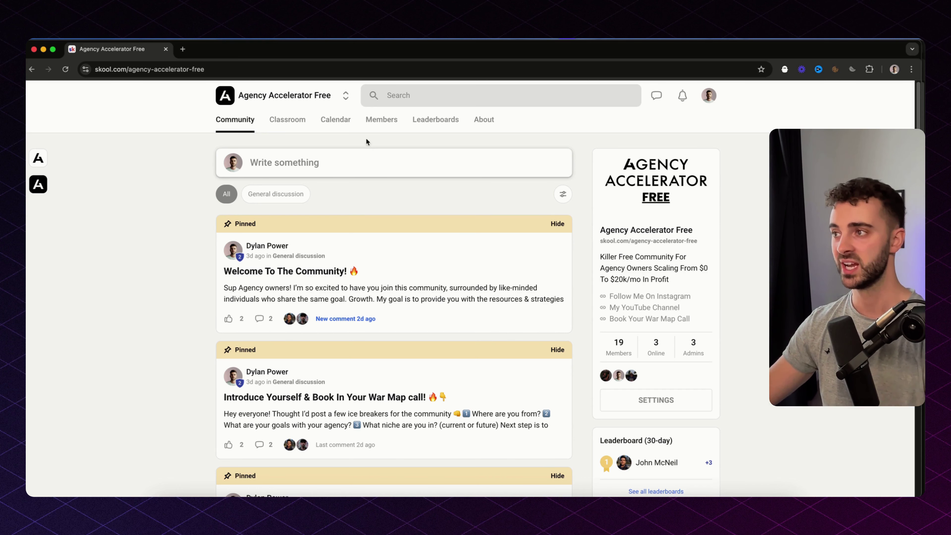
- Open the Agency Accelerator course from the Skool Classroom
click(288, 127)
scroll(342, 229, down, 6)
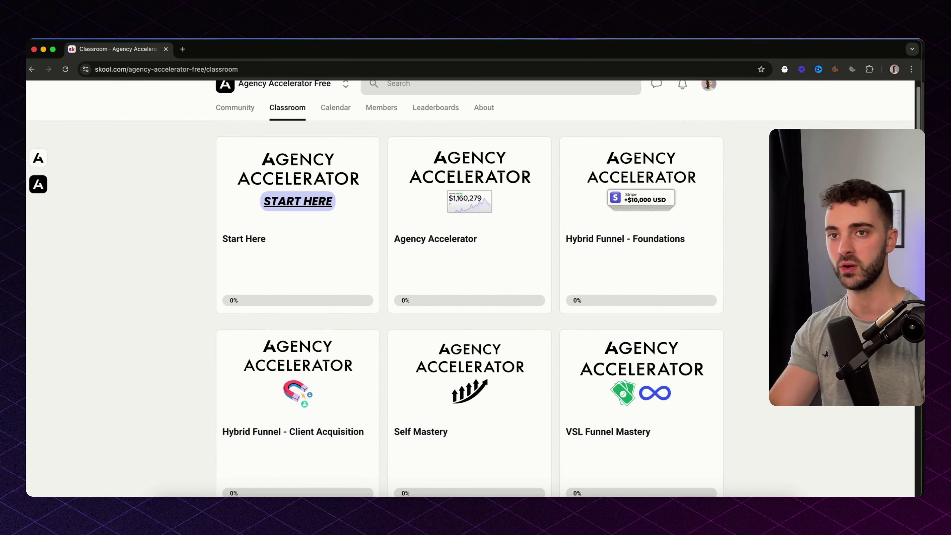
scroll(503, 311, down, 4)
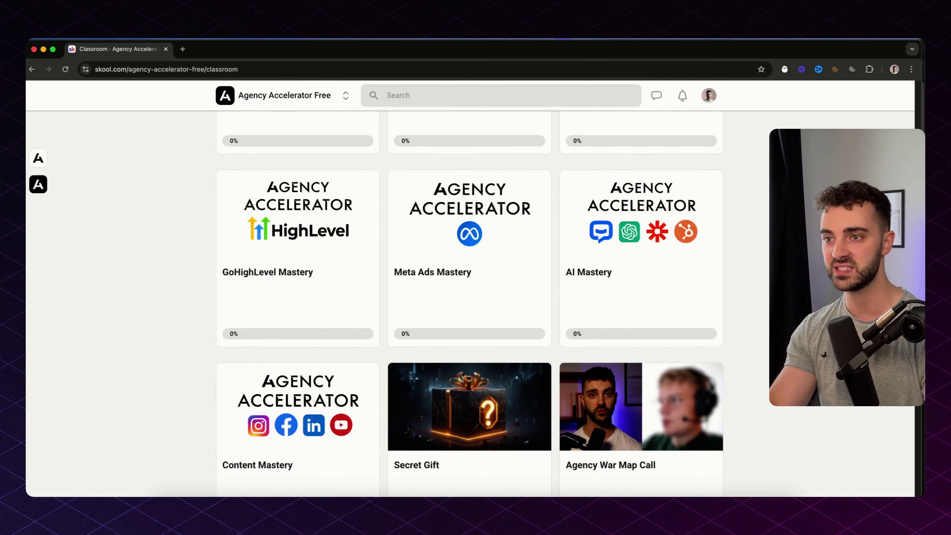
scroll(885, 121, up, 10)
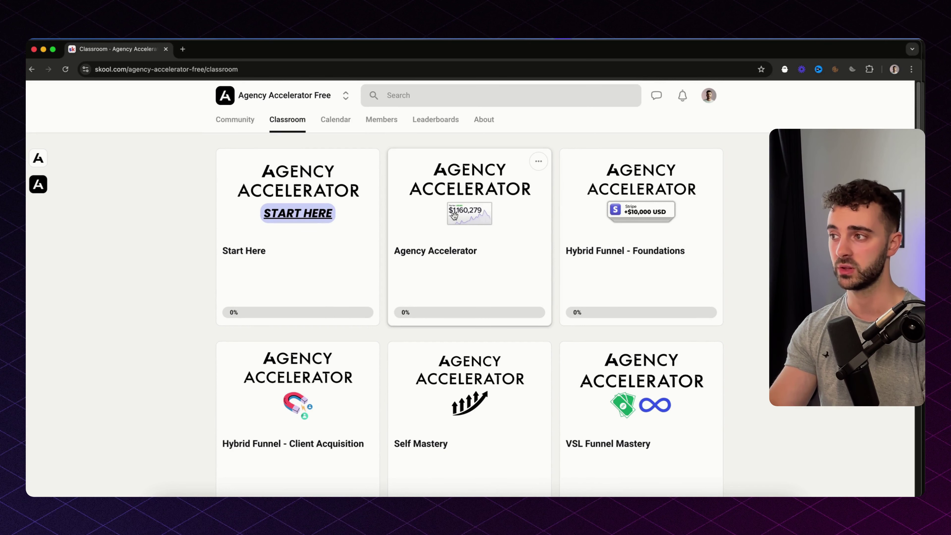
click(454, 215)
- Expand the Agency Build Out section and open the Picking A Niche lesson
click(357, 200)
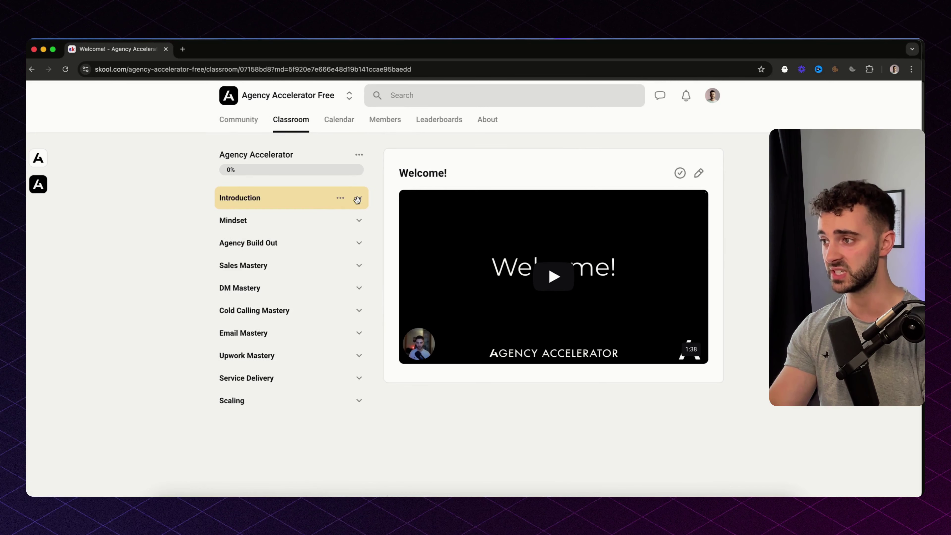
click(358, 222)
click(358, 223)
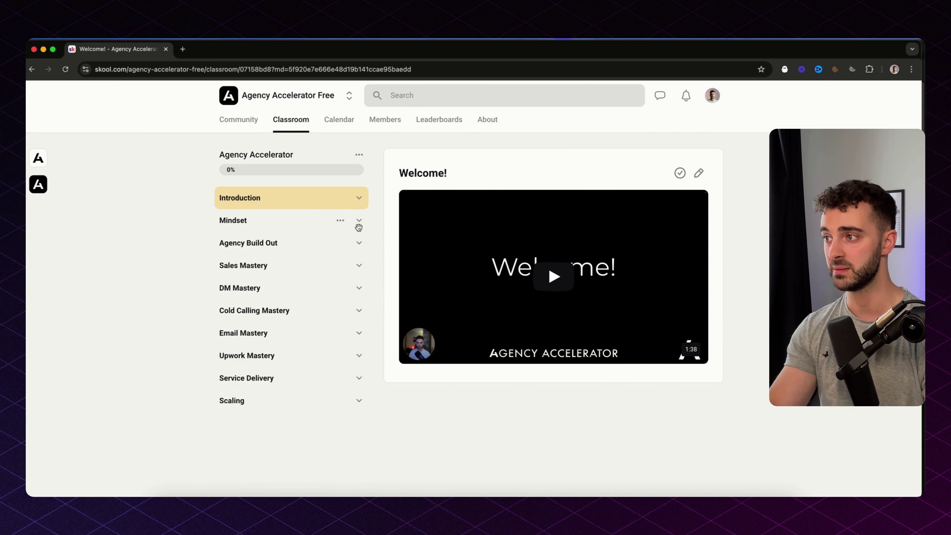
click(356, 243)
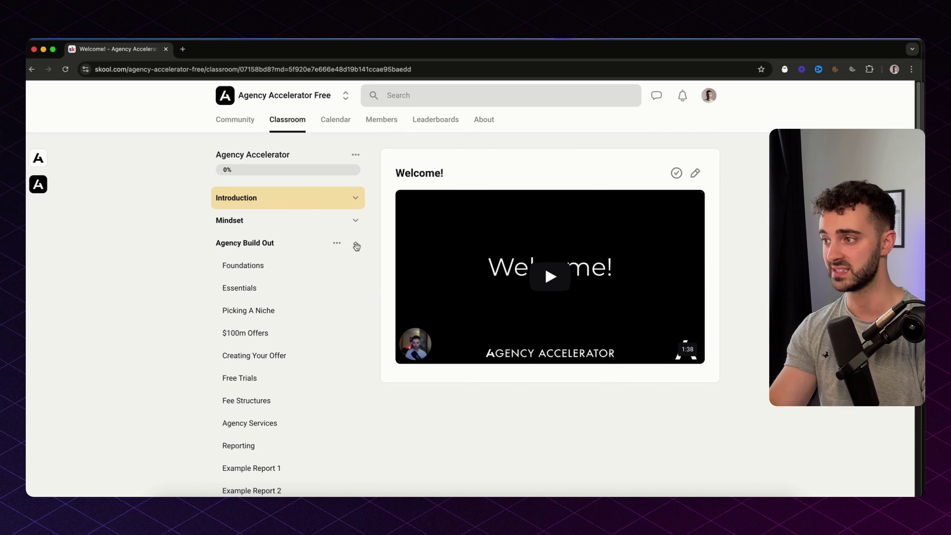
click(270, 314)
- Expand and collapse the Agency Build Out, Sales Mastery and DM Mastery sections
click(355, 246)
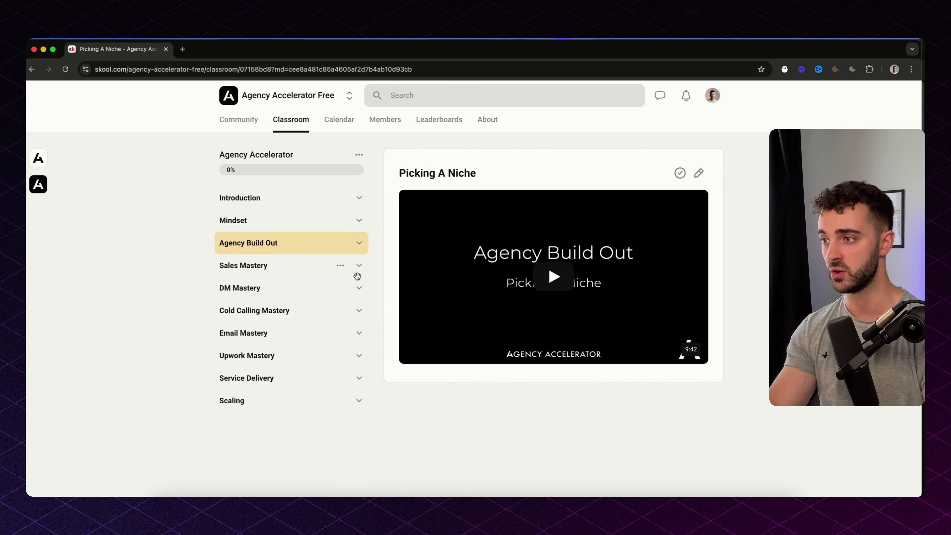
click(358, 264)
click(358, 265)
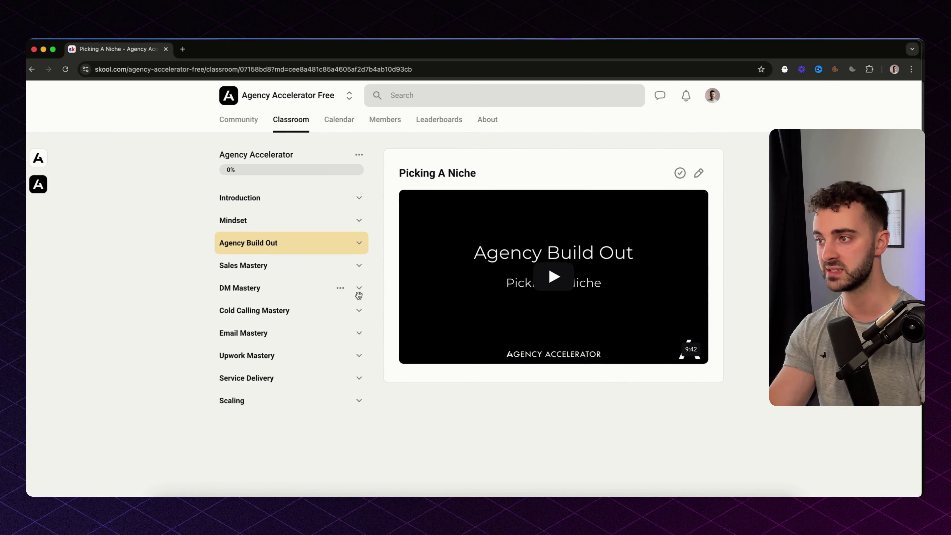
click(359, 289)
click(360, 291)
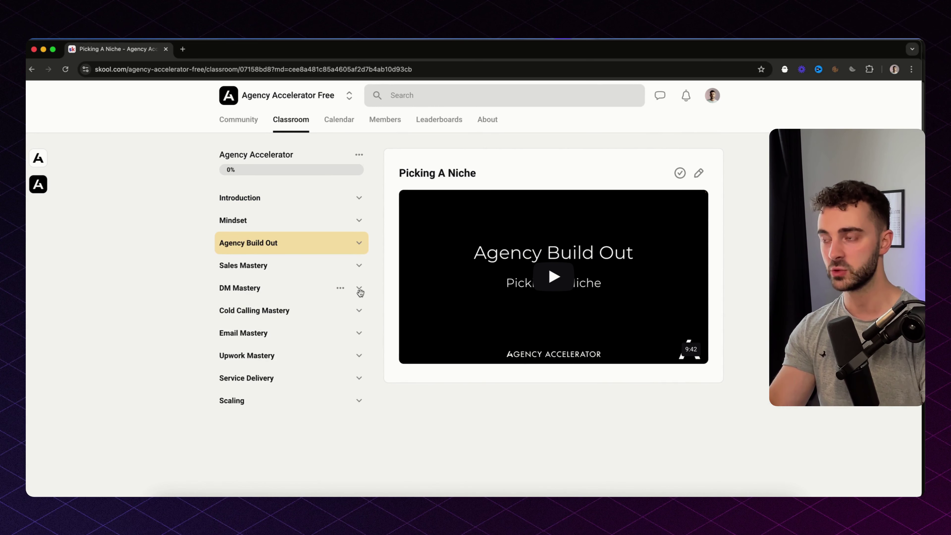